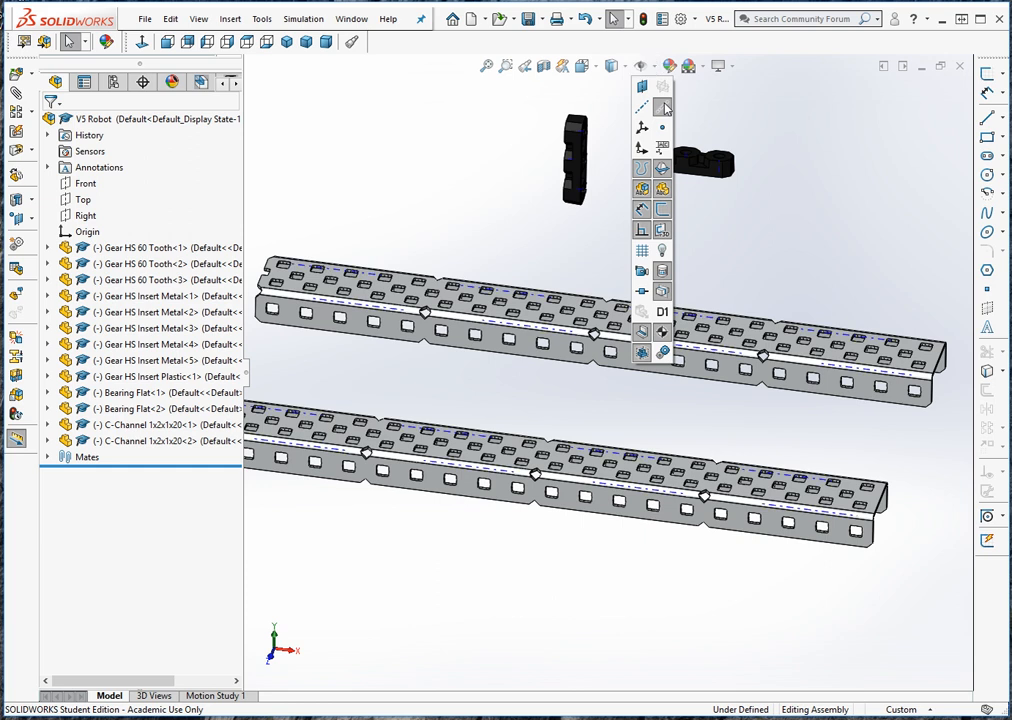
Turn on the display of temporary axes for the assembly's components.
left_click(665, 107)
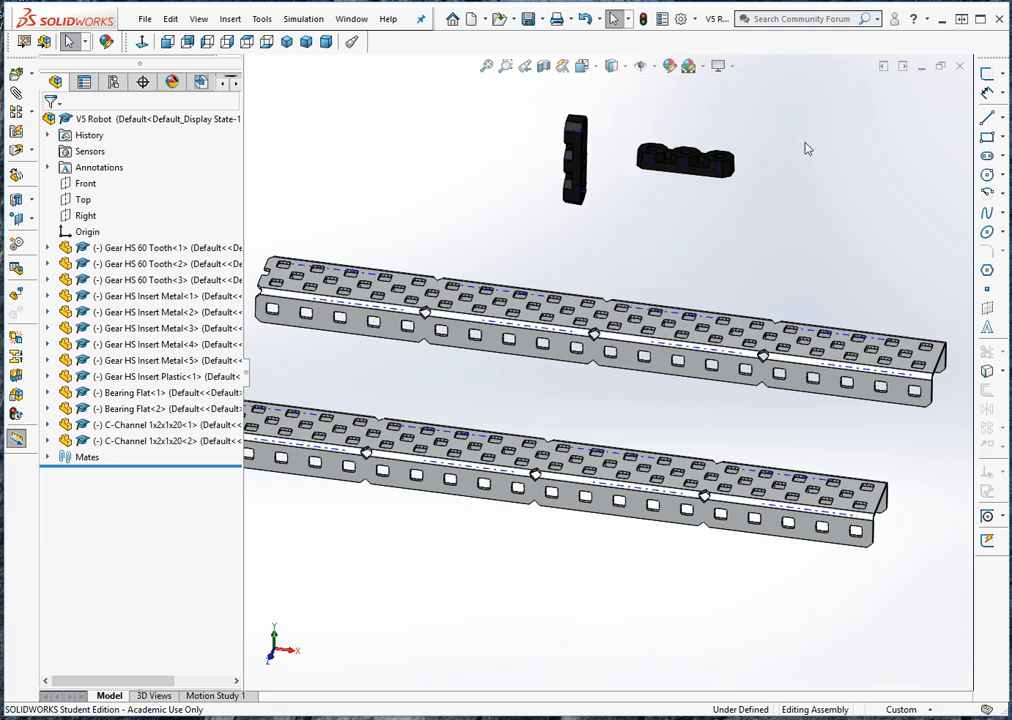
scroll(787, 320, "down", 2)
scroll(787, 320, "down", 5)
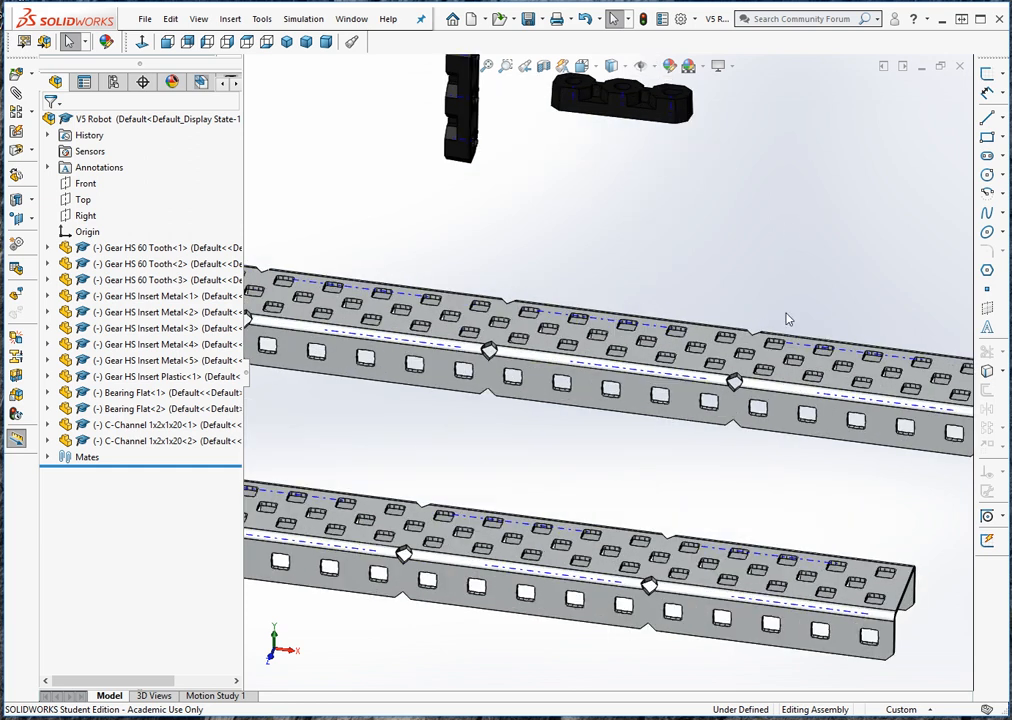
scroll(820, 405, "up", 4)
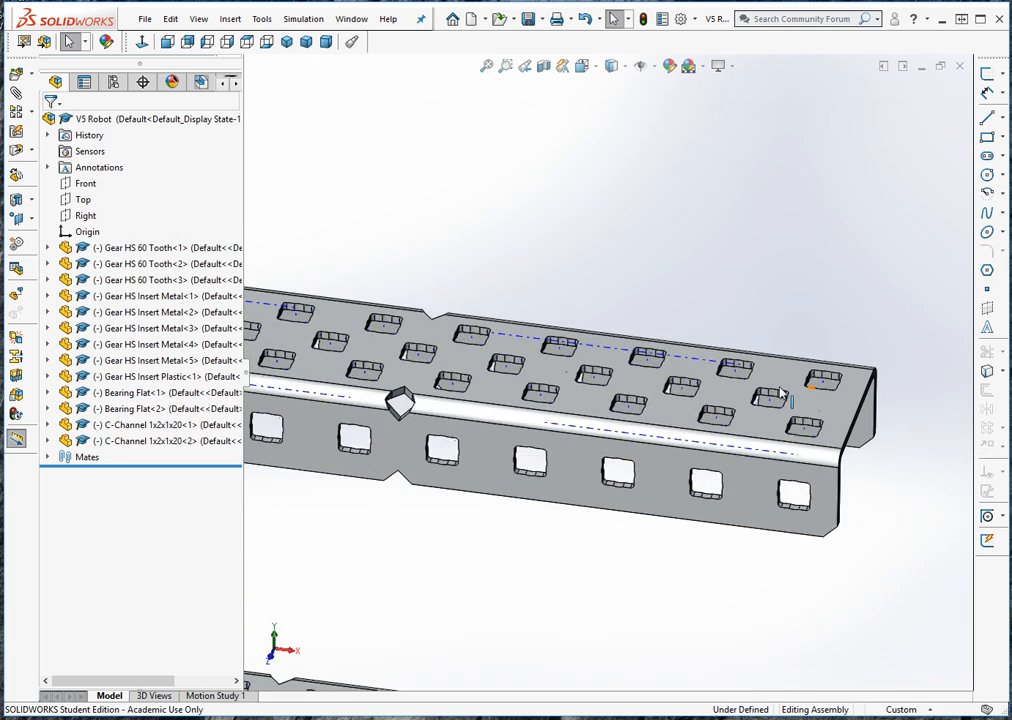
Add a coincident mate between a back-row hole axis of C-Channel 1x2x1x20<1> and the end hole axis of Bearing Flat<2>.
scroll(566, 358, "down", 2)
scroll(566, 358, "down", 3)
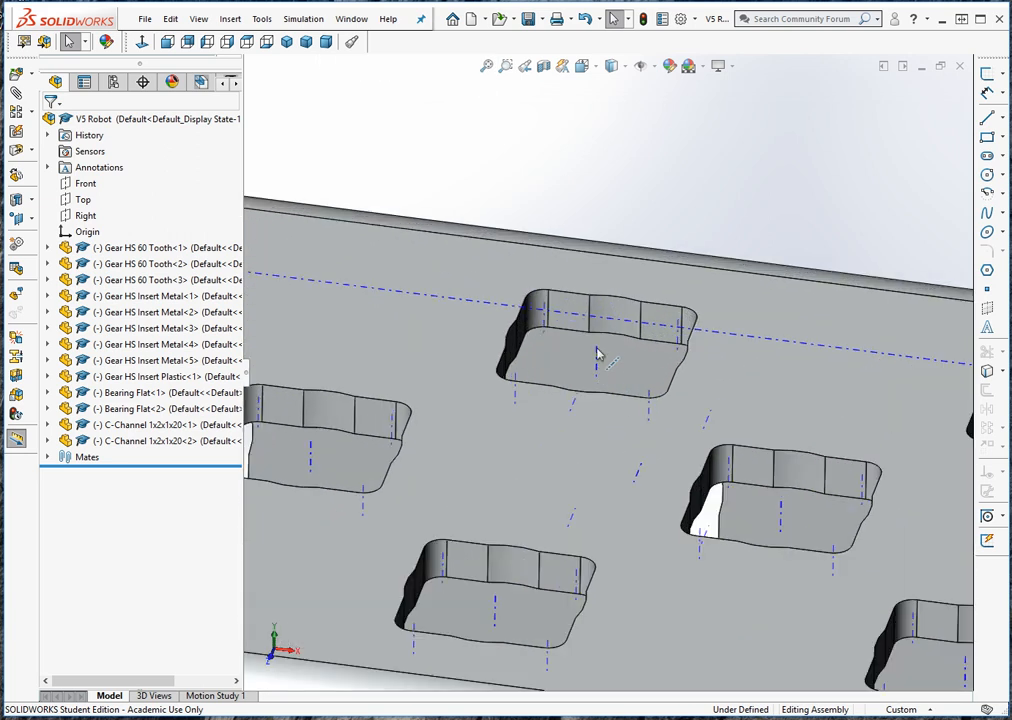
middle_click_drag(598, 364, 592, 389)
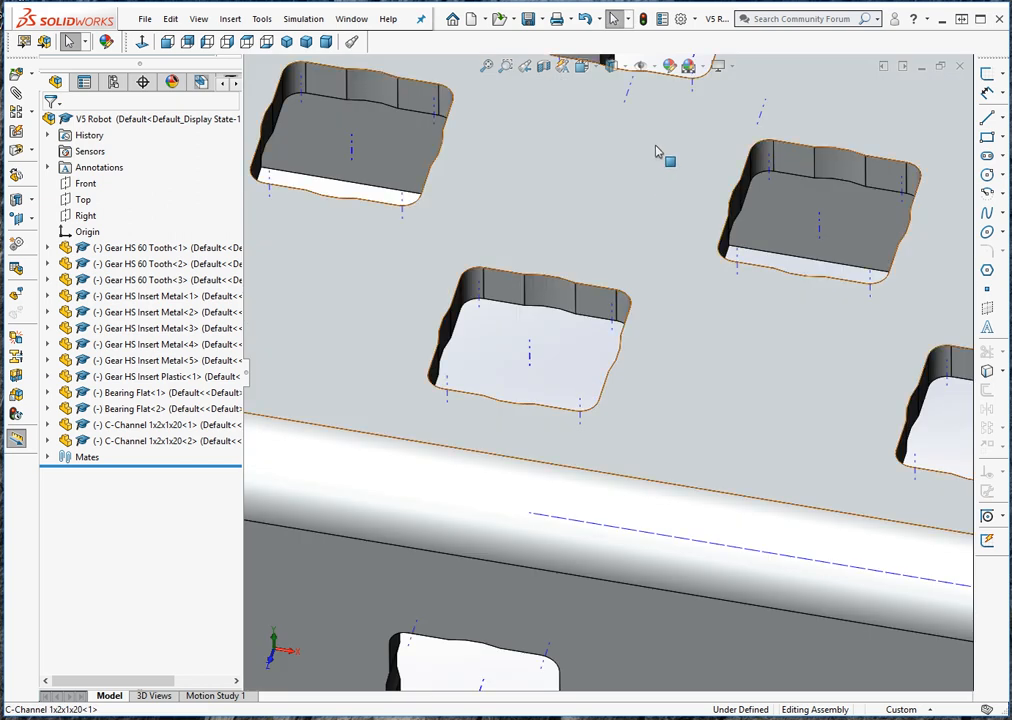
scroll(657, 124, "down", 2)
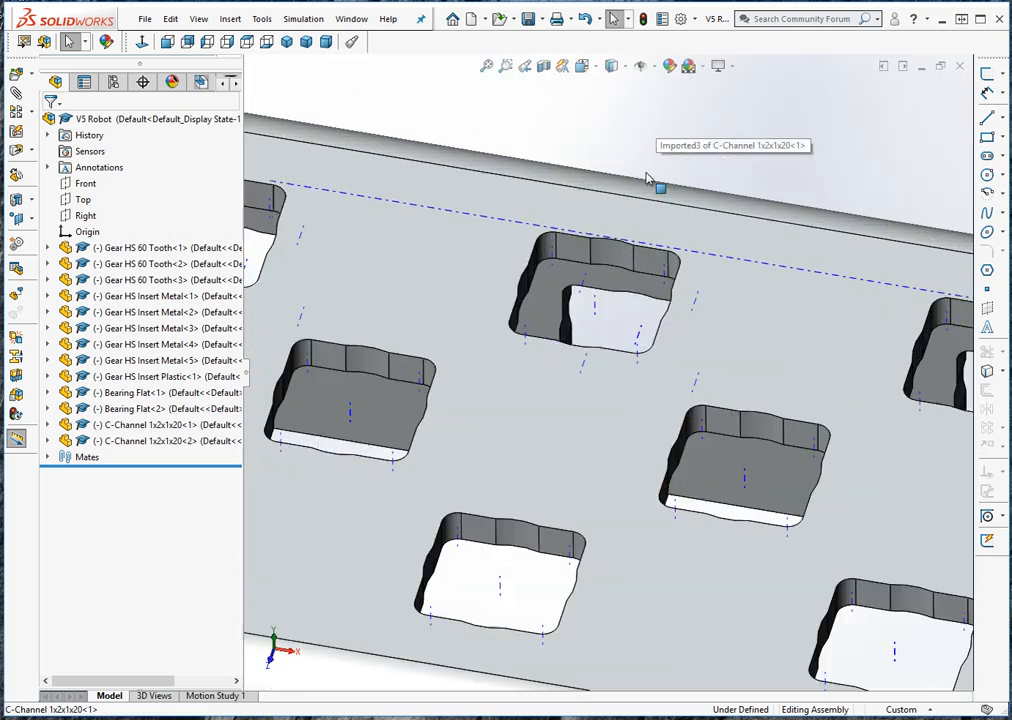
left_click(595, 310)
scroll(645, 160, "up", 2)
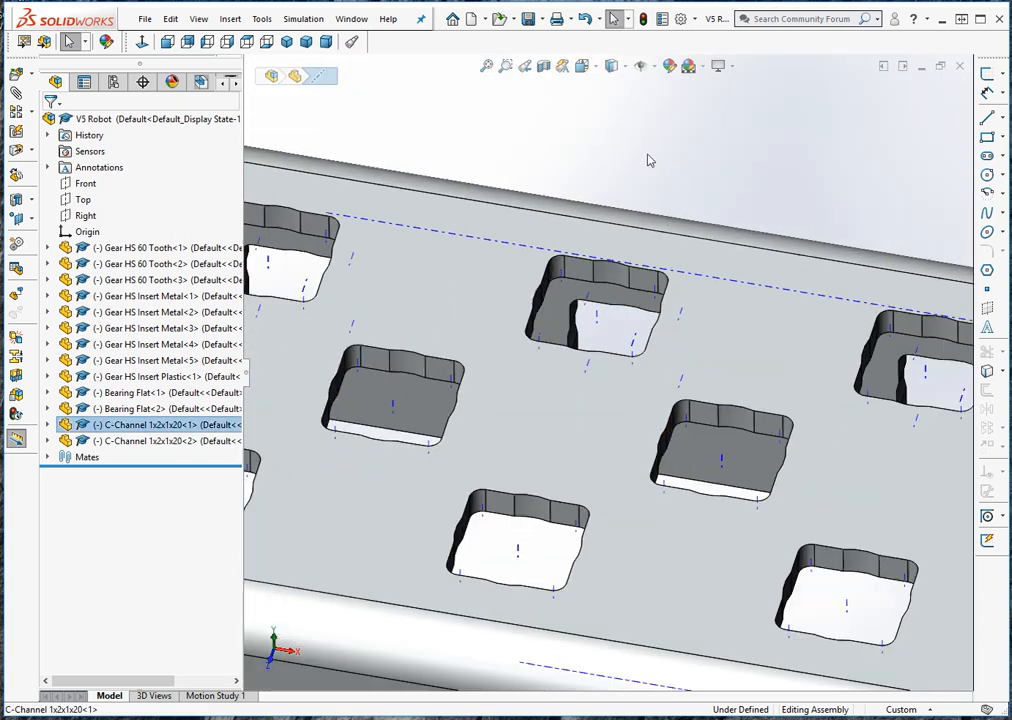
scroll(648, 160, "up", 5)
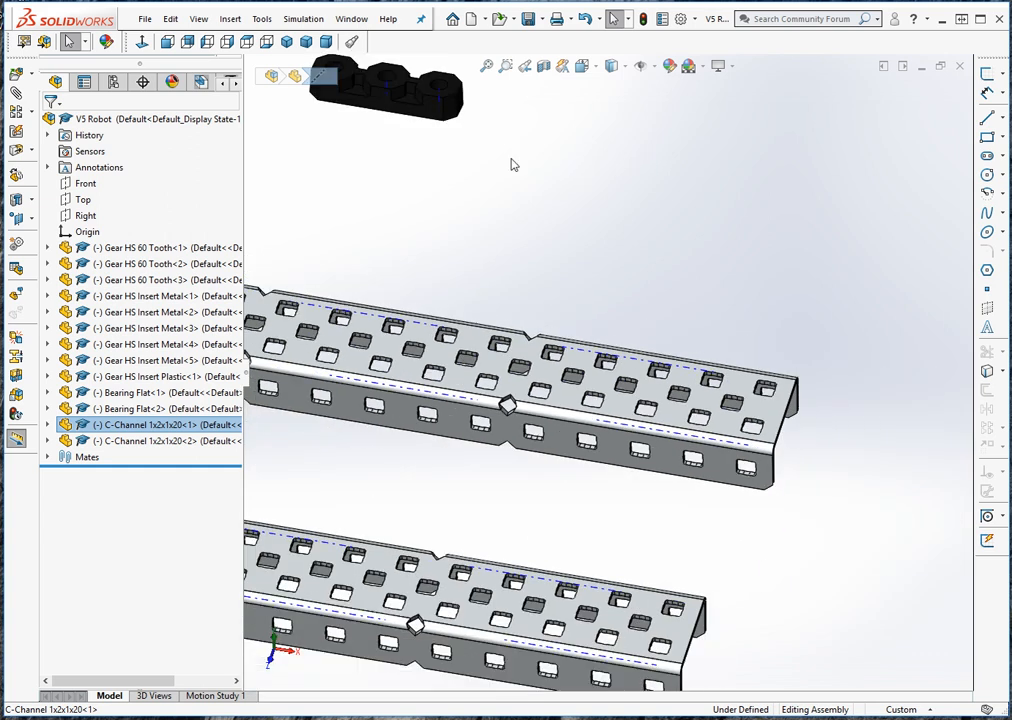
scroll(445, 135, "down", 6)
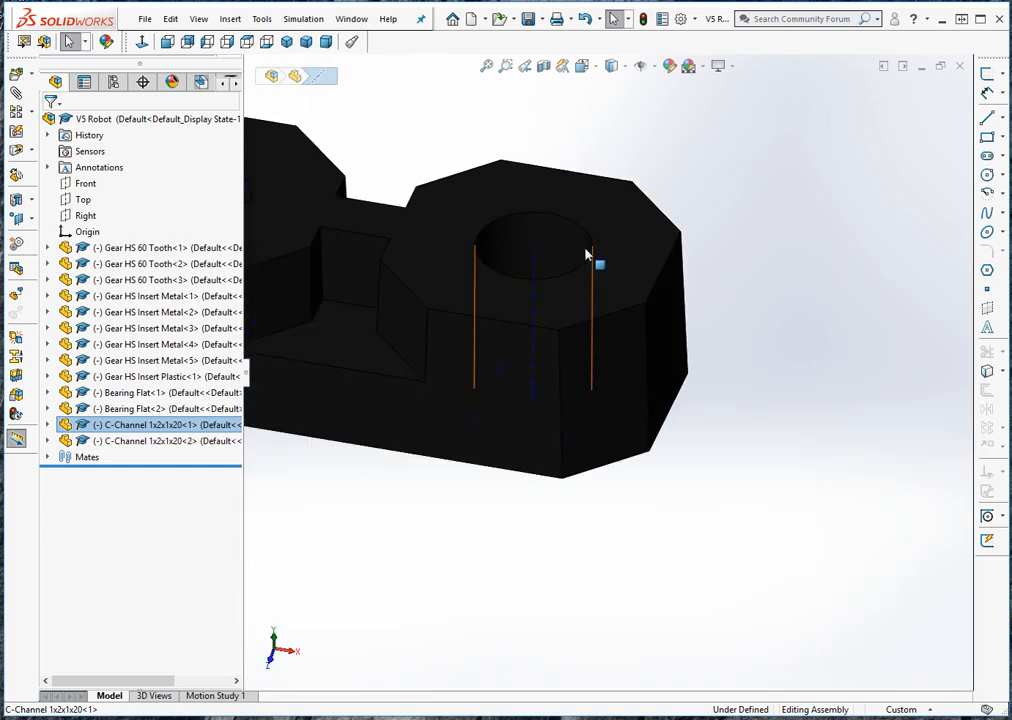
left_click(535, 297, "ctrl")
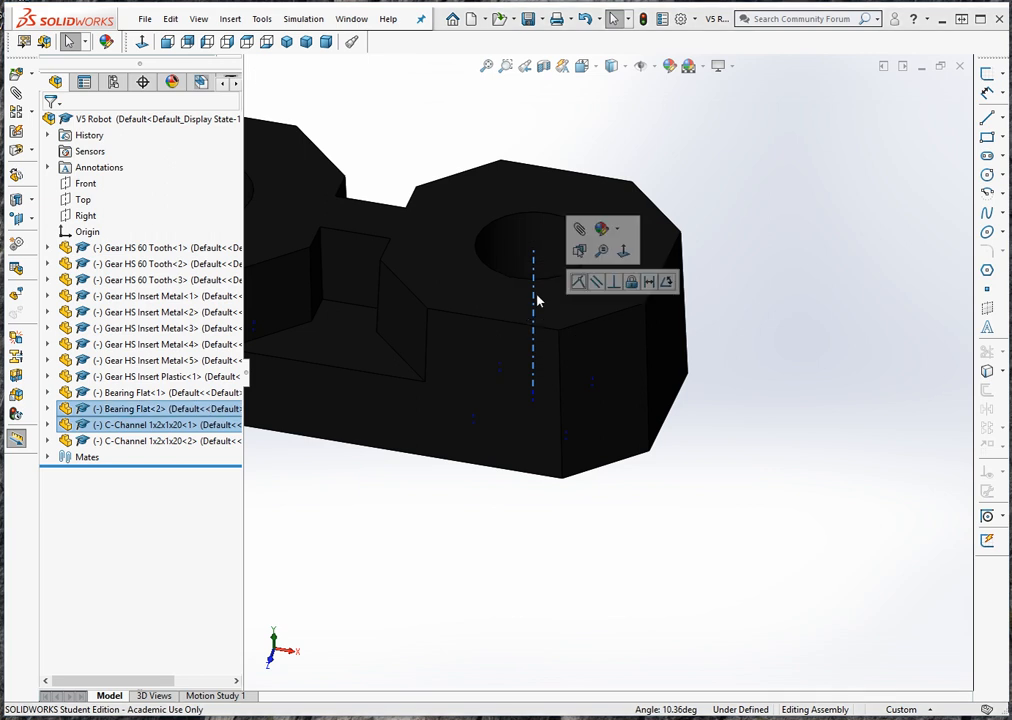
left_click(579, 283)
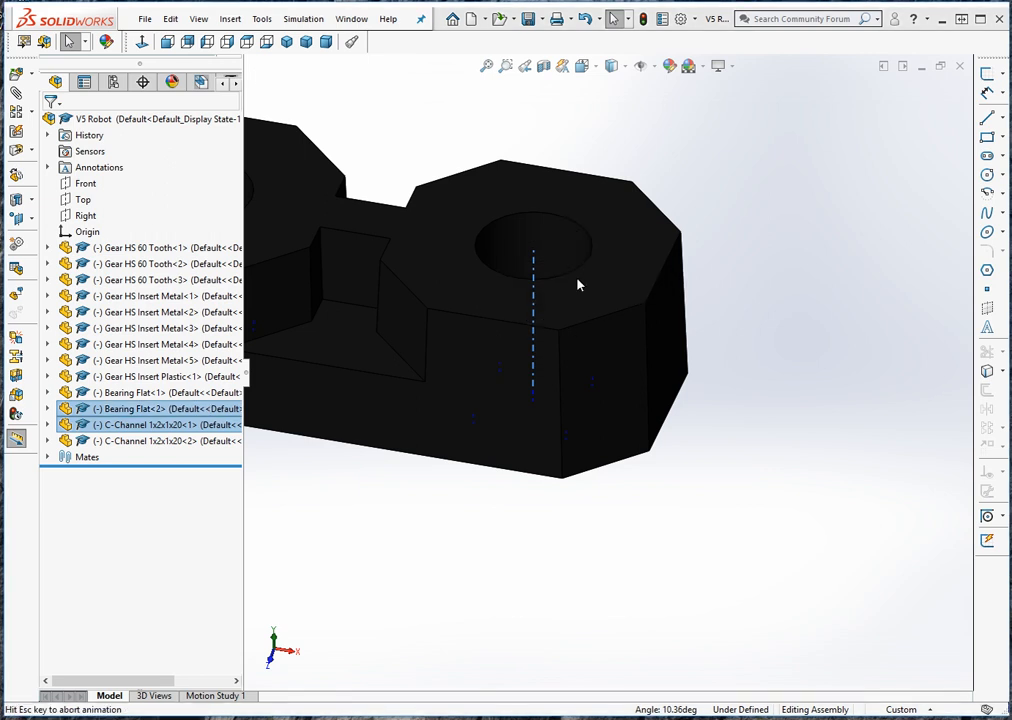
Add a coincident mate between the underside of Bearing Flat<2> and the top face of C-Channel 1x2x1x20<1>.
scroll(709, 433, "up", 6)
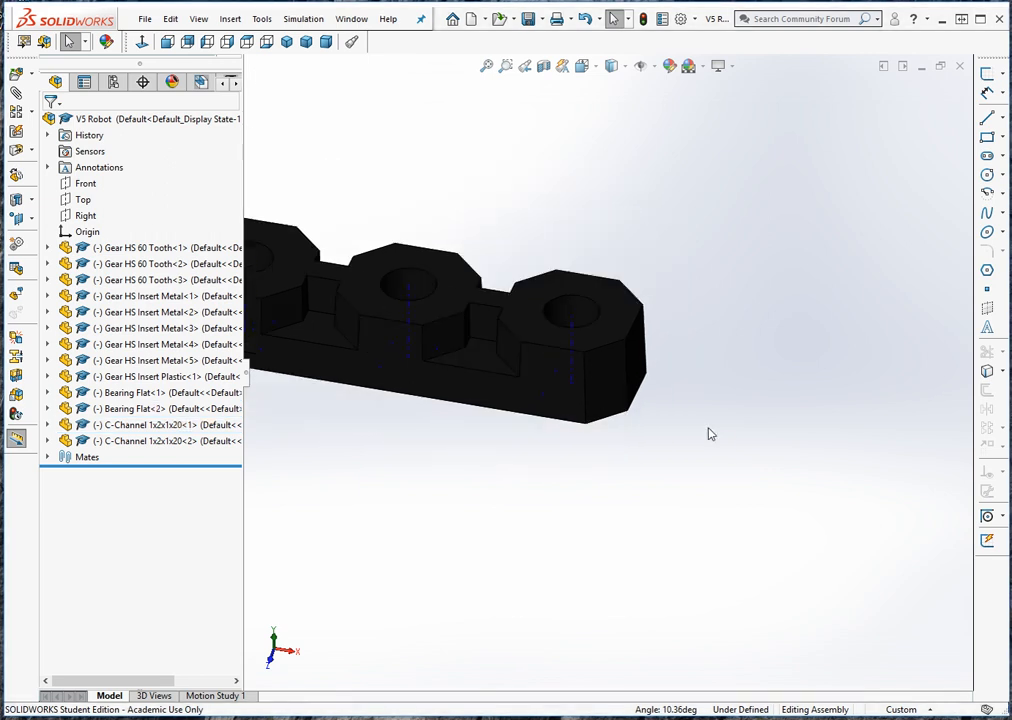
scroll(709, 433, "up", 2)
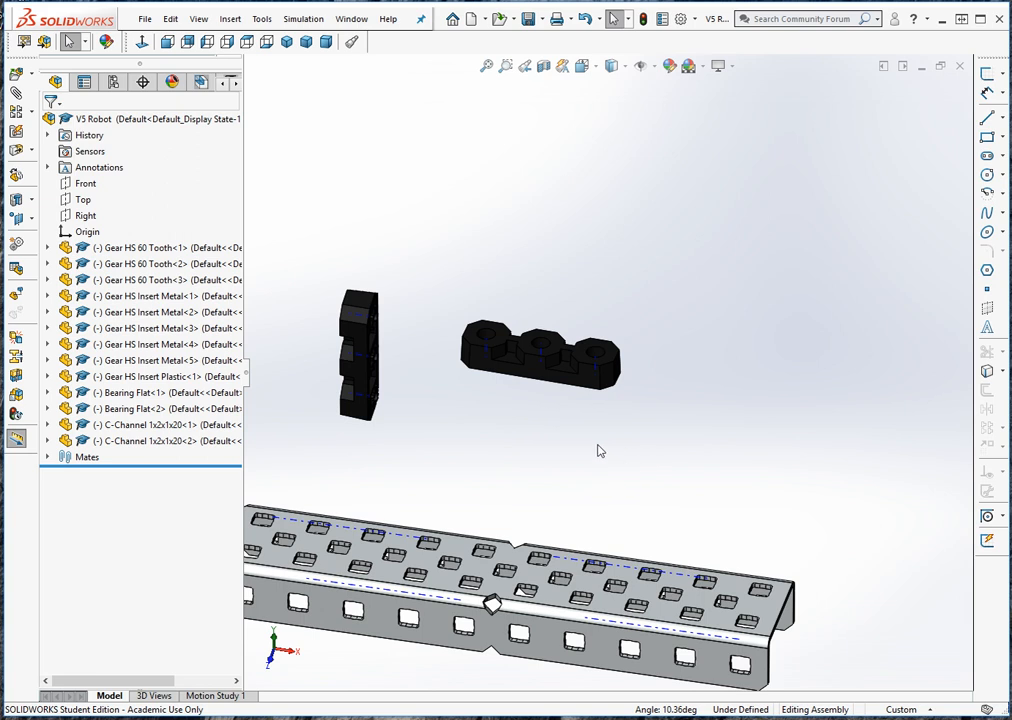
middle_click_drag(598, 451, 581, 420)
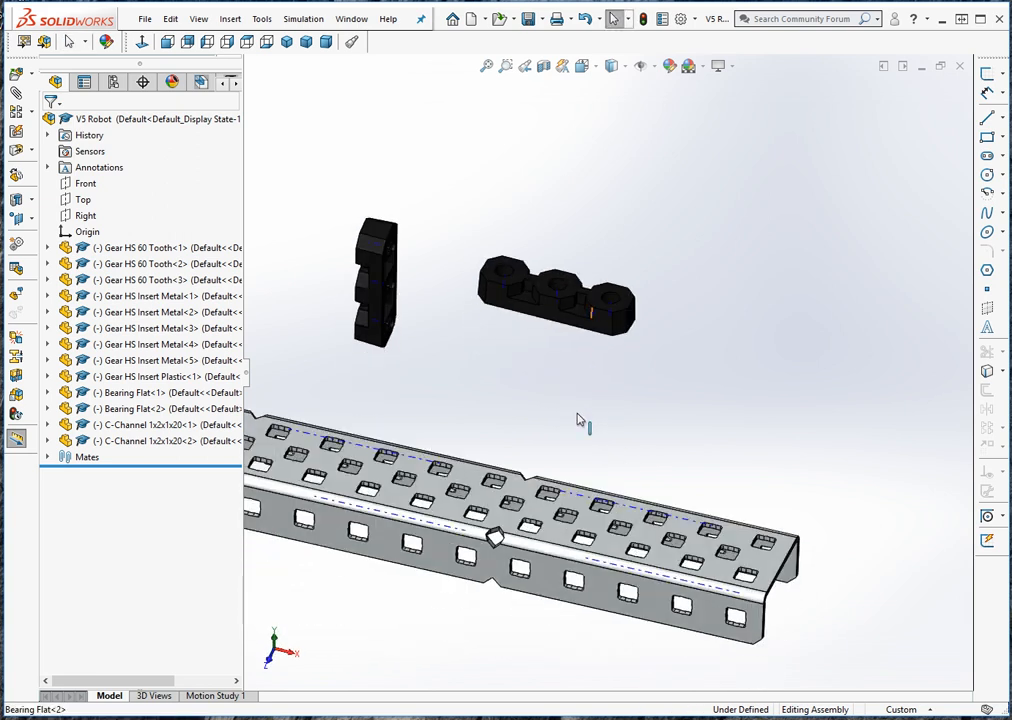
left_click(608, 528)
middle_click_drag(618, 468, 578, 402)
scroll(578, 402, "down", 5)
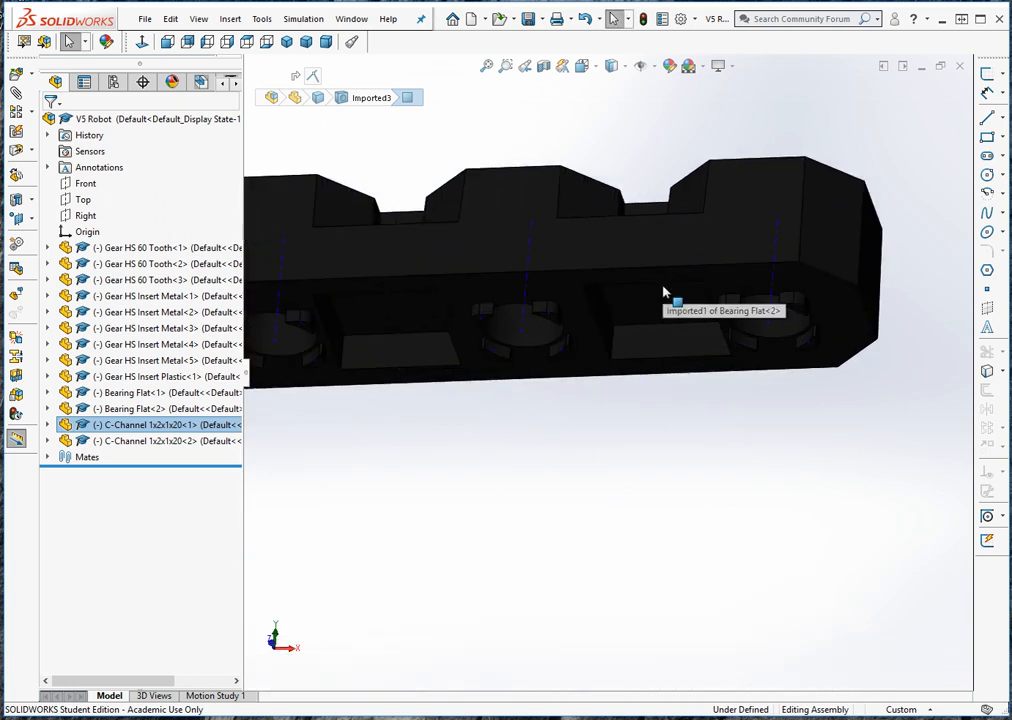
scroll(763, 429, "down", 5)
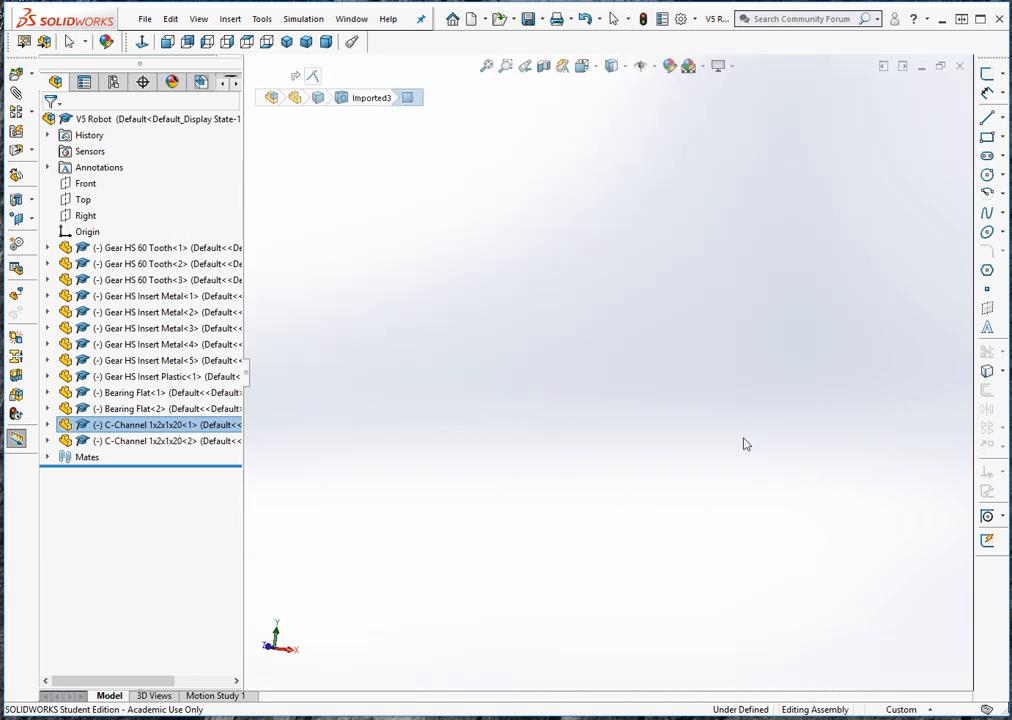
scroll(752, 348, "up", 5)
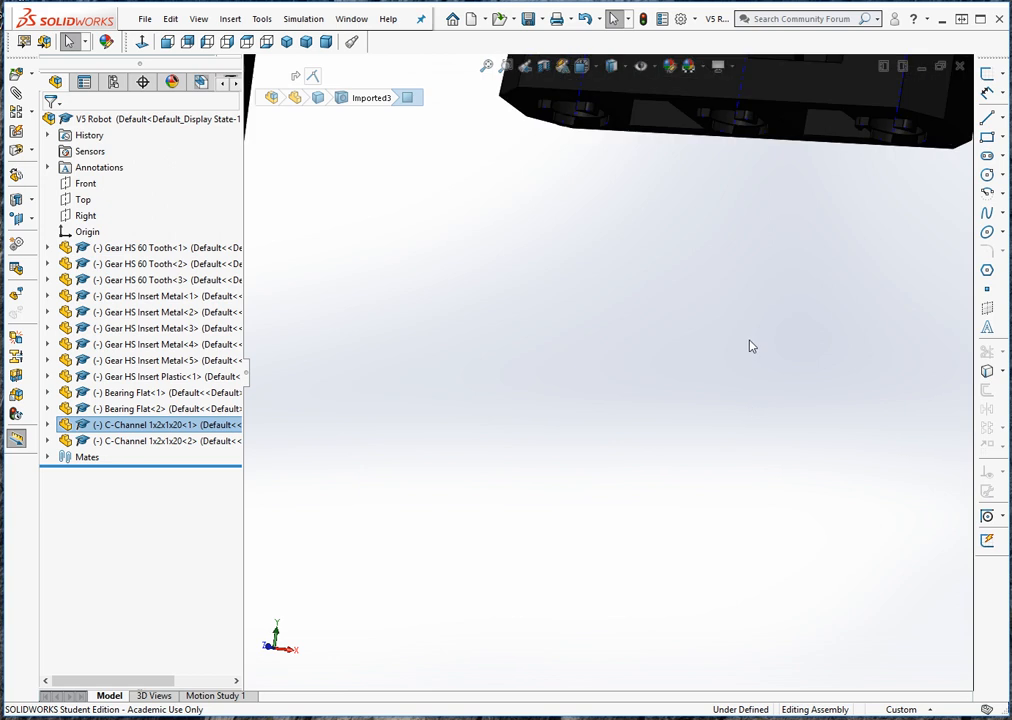
scroll(731, 288, "down", 2)
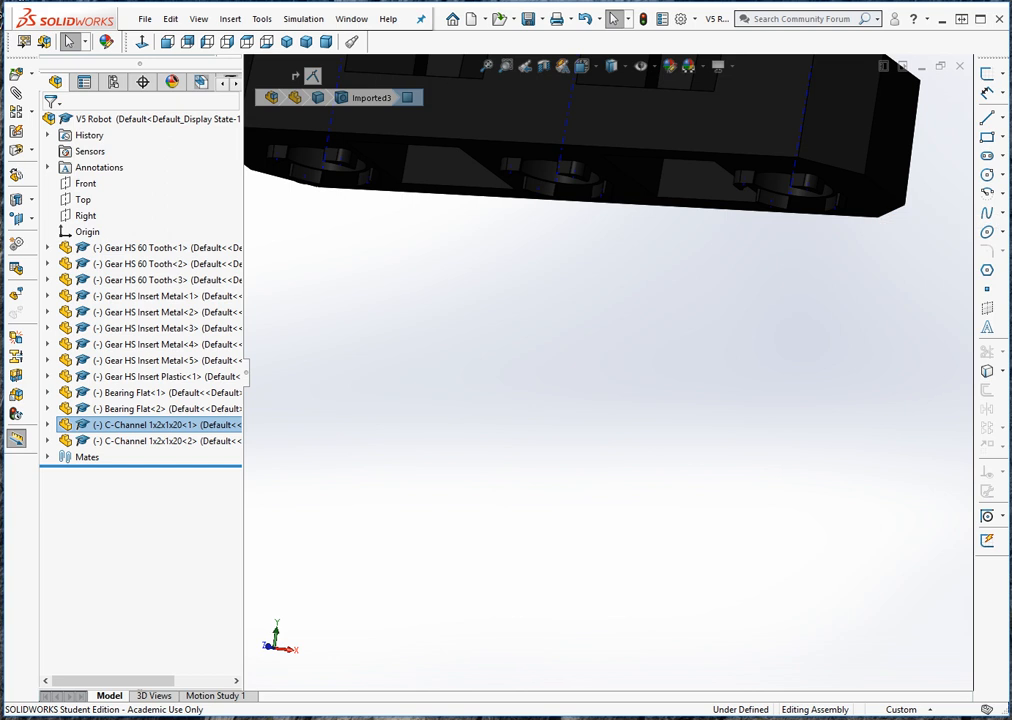
scroll(938, 150, "down", 1)
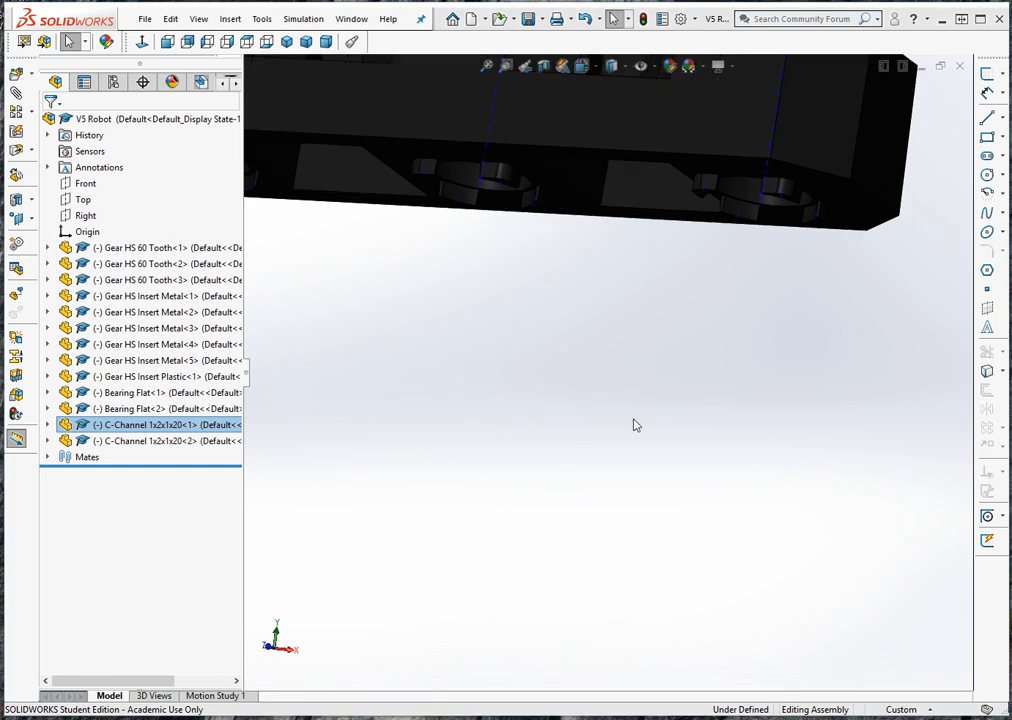
left_click(857, 216, "ctrl")
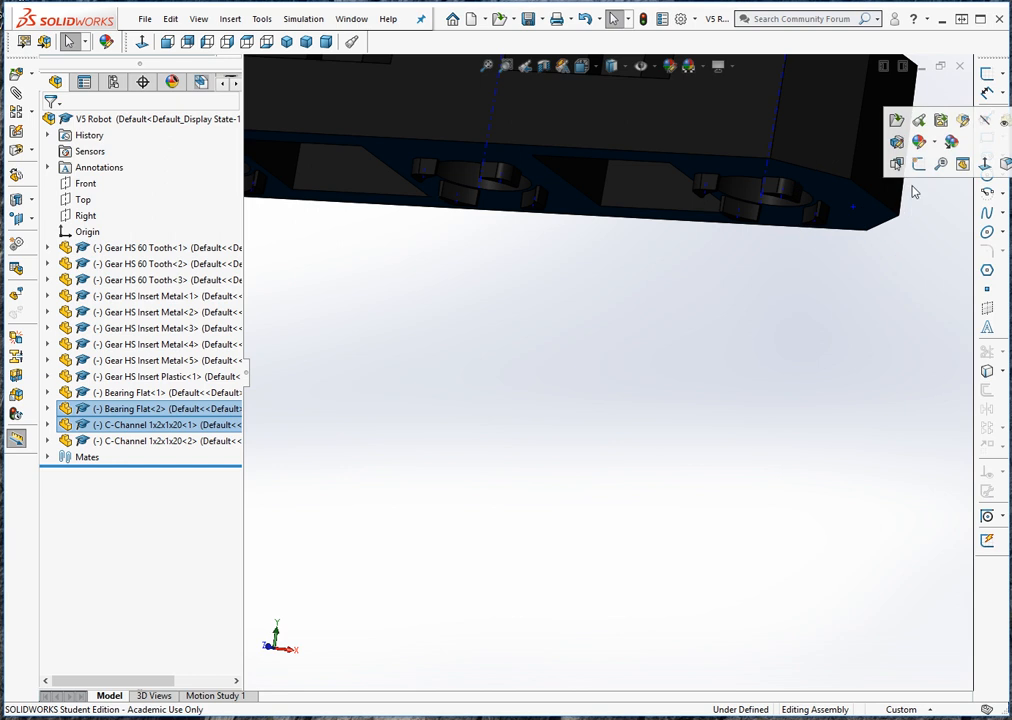
left_click(735, 299)
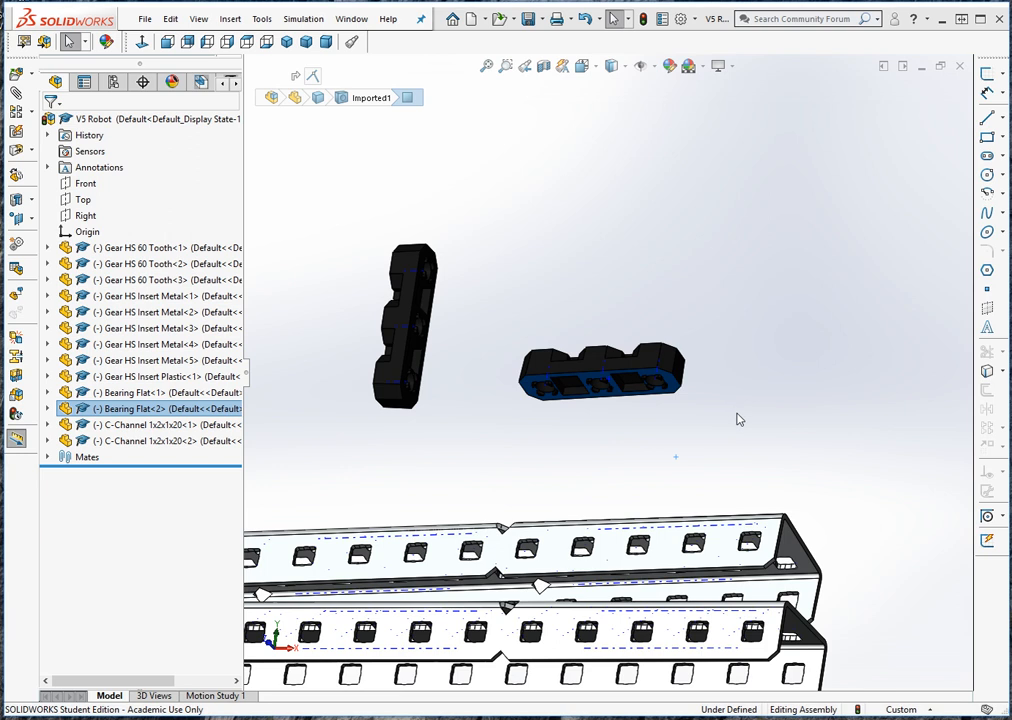
middle_click_drag(738, 412, 694, 569)
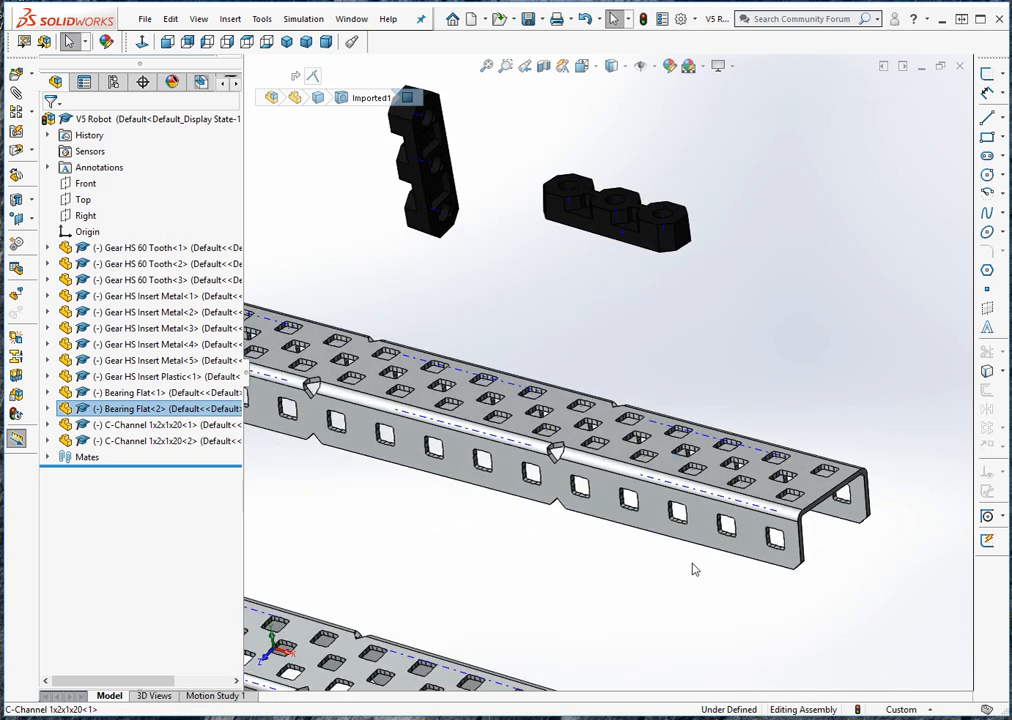
left_click(668, 452)
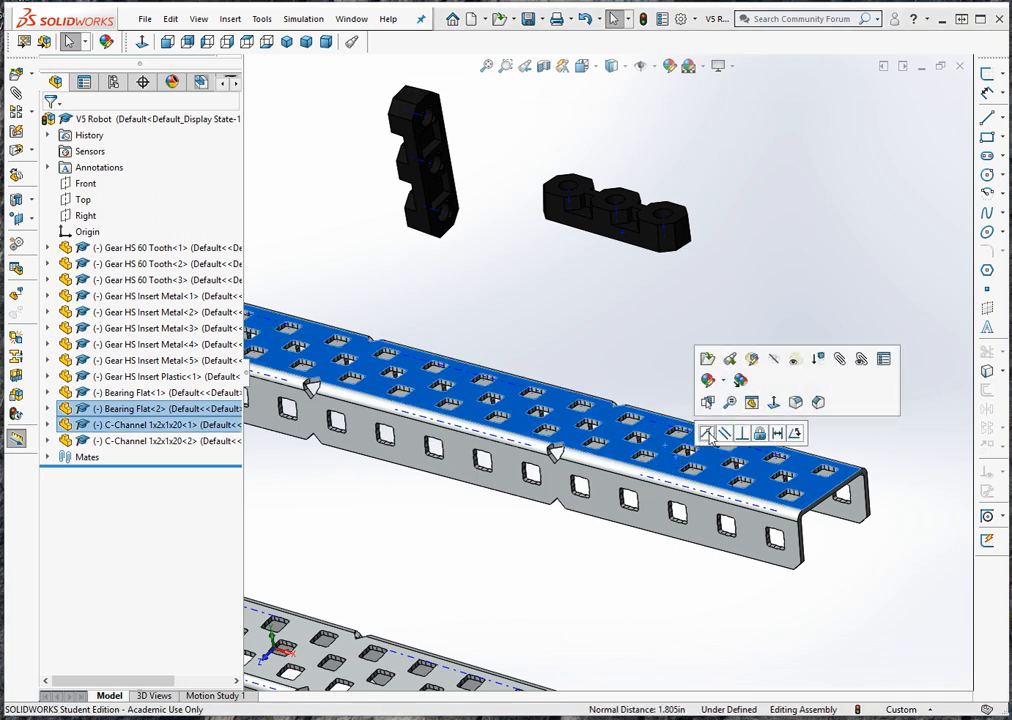
left_click(707, 434)
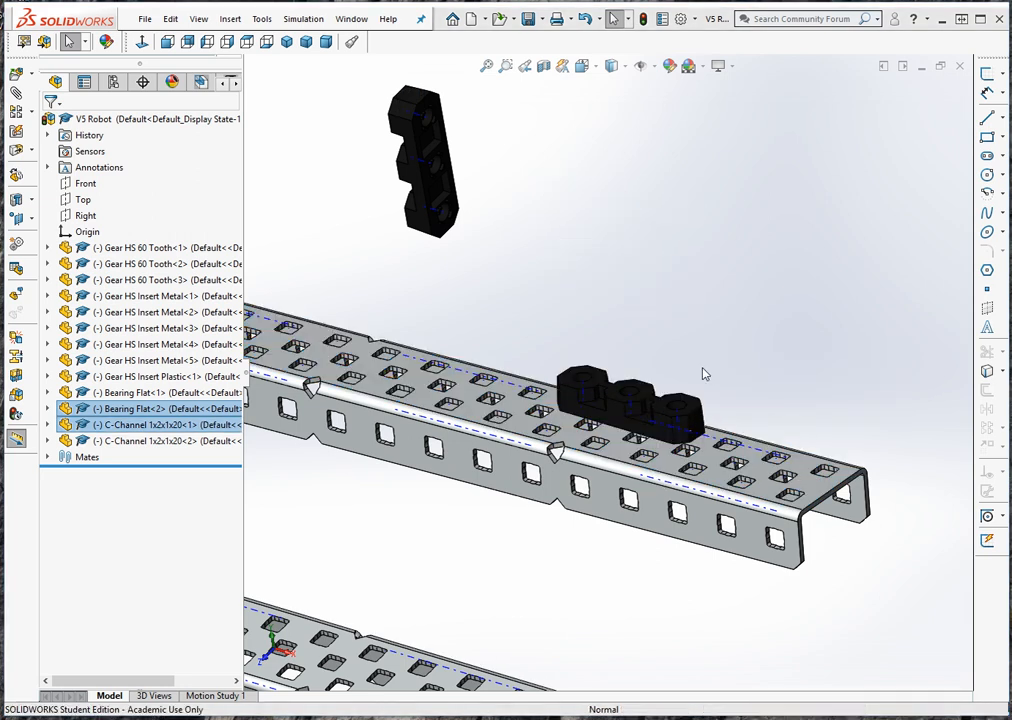
Locate the mates of Bearing Flat<2> and open its axis-to-axis mate Coincident18 for editing.
middle_click_drag(645, 323, 648, 273)
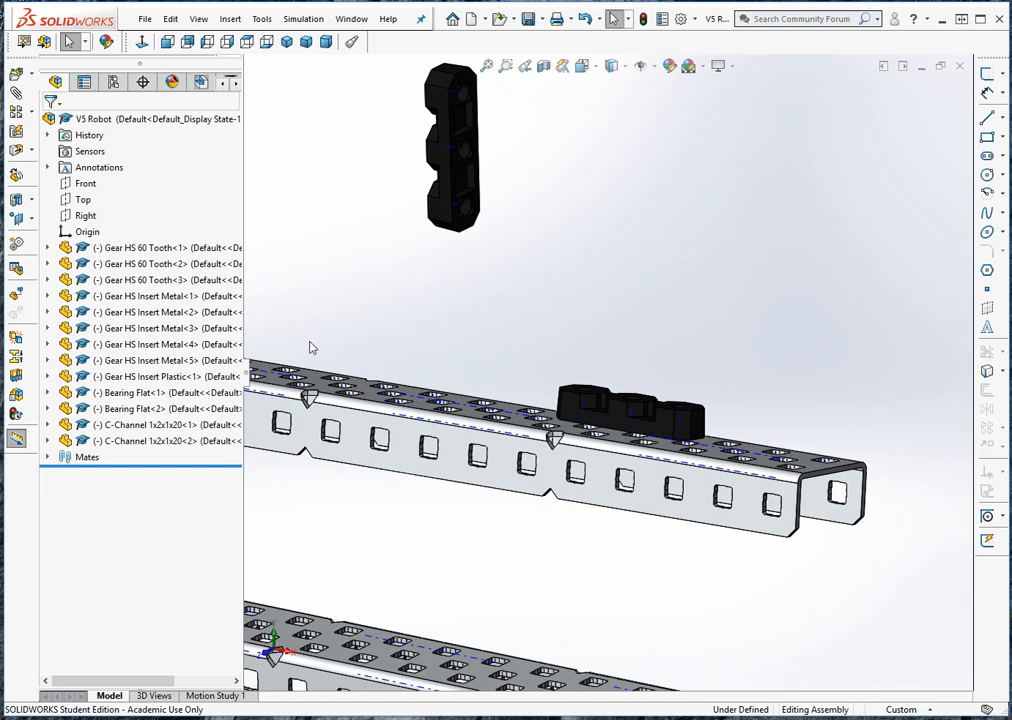
left_click(571, 404)
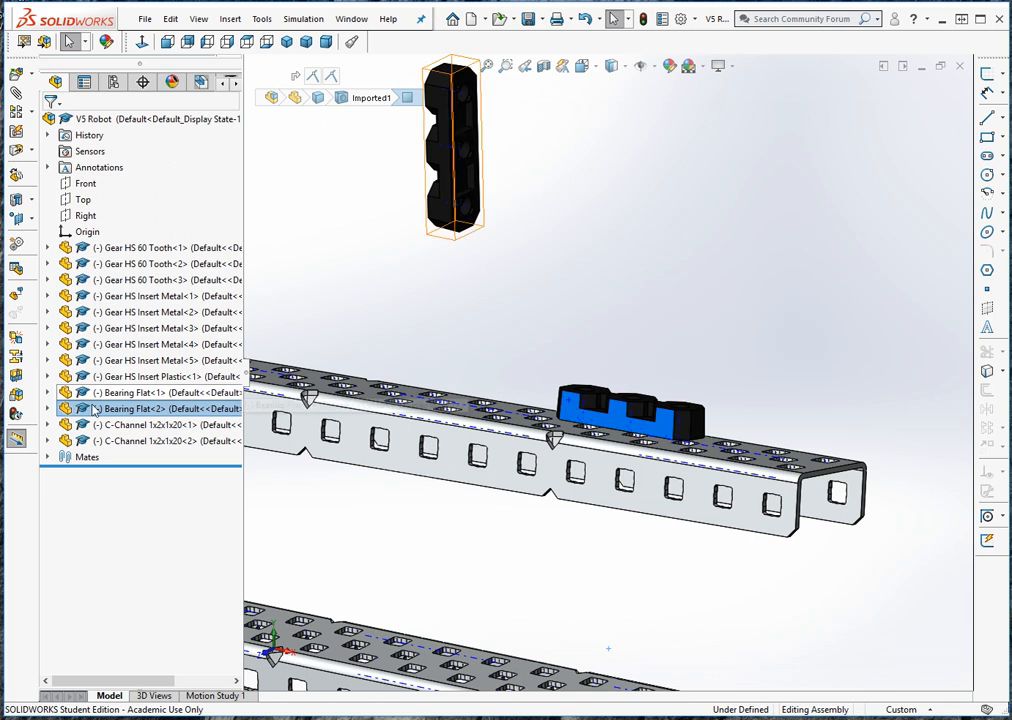
left_click(47, 410)
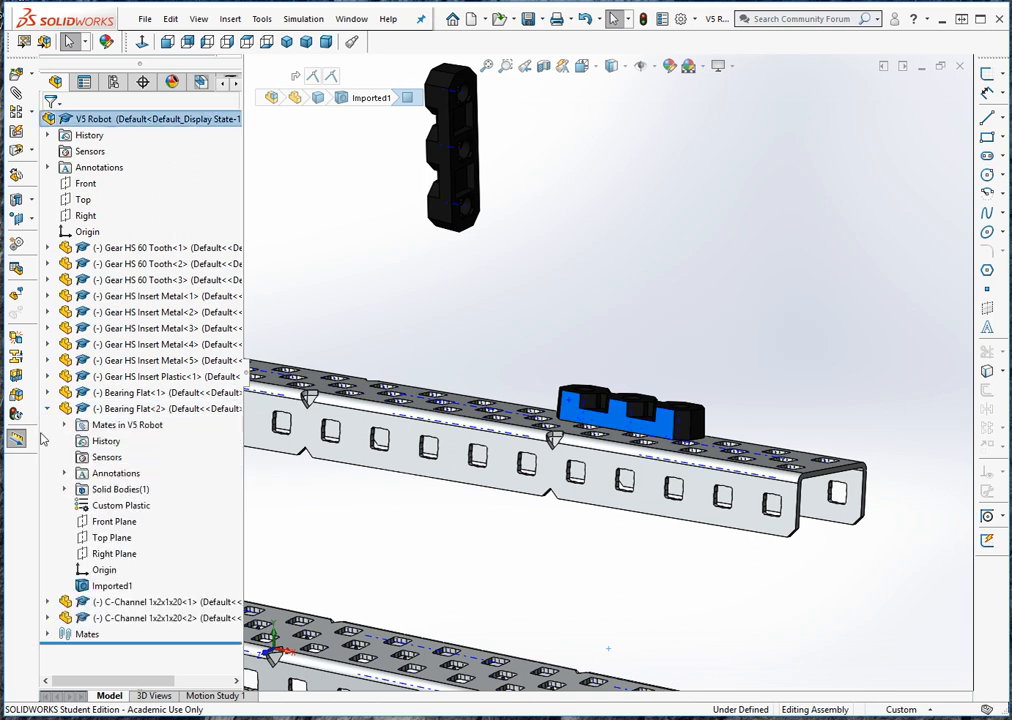
left_click(64, 425)
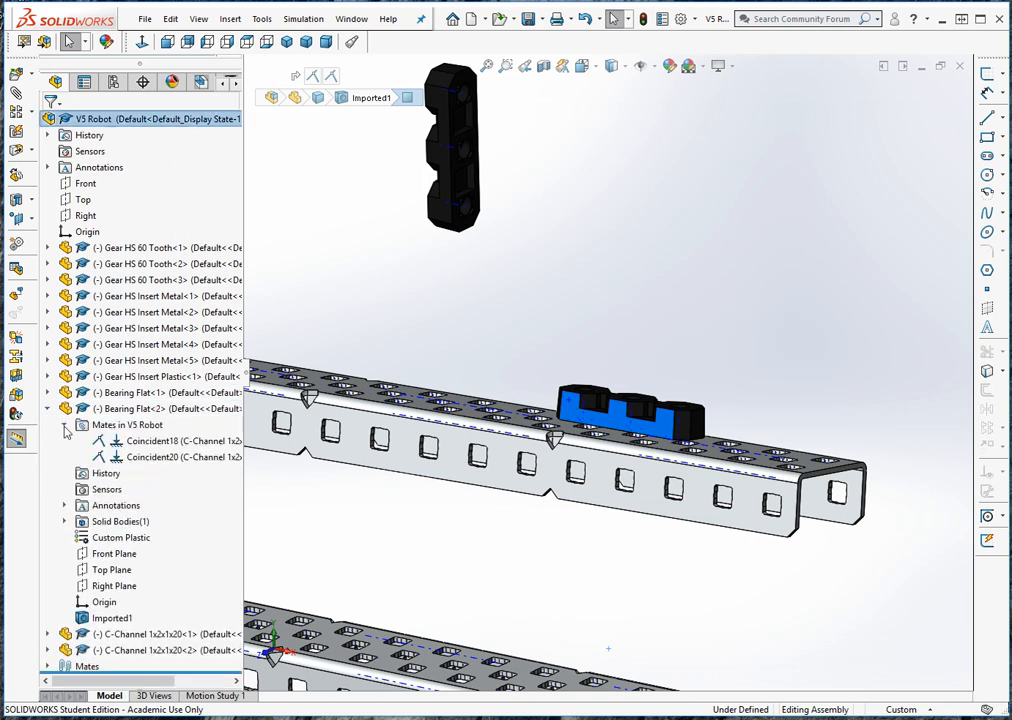
left_click(150, 442)
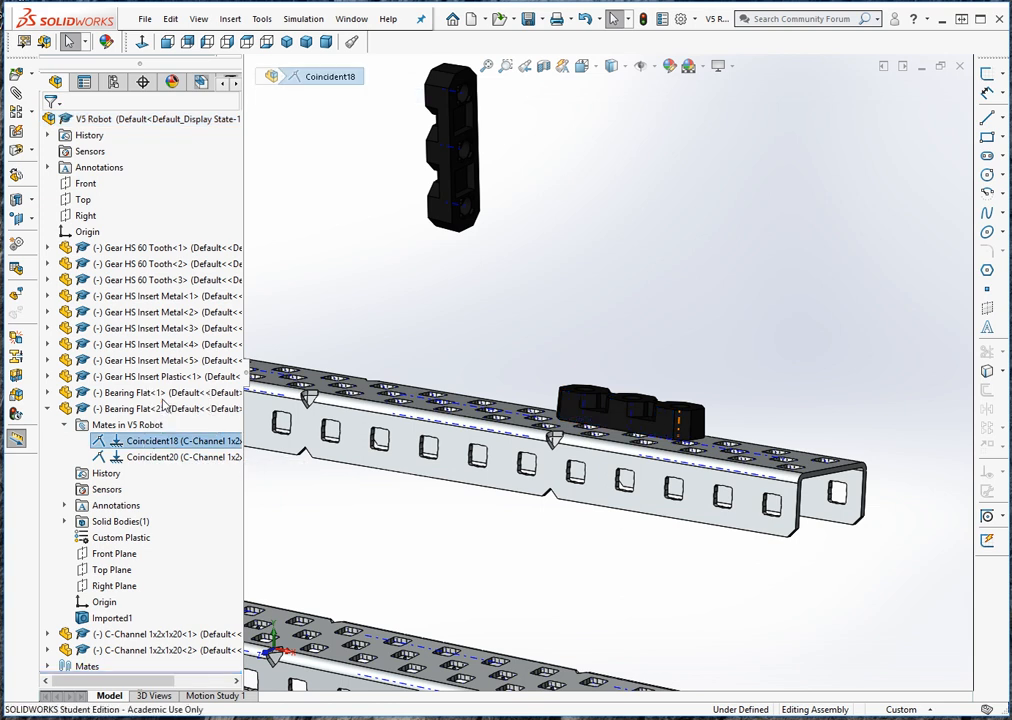
left_click(163, 404)
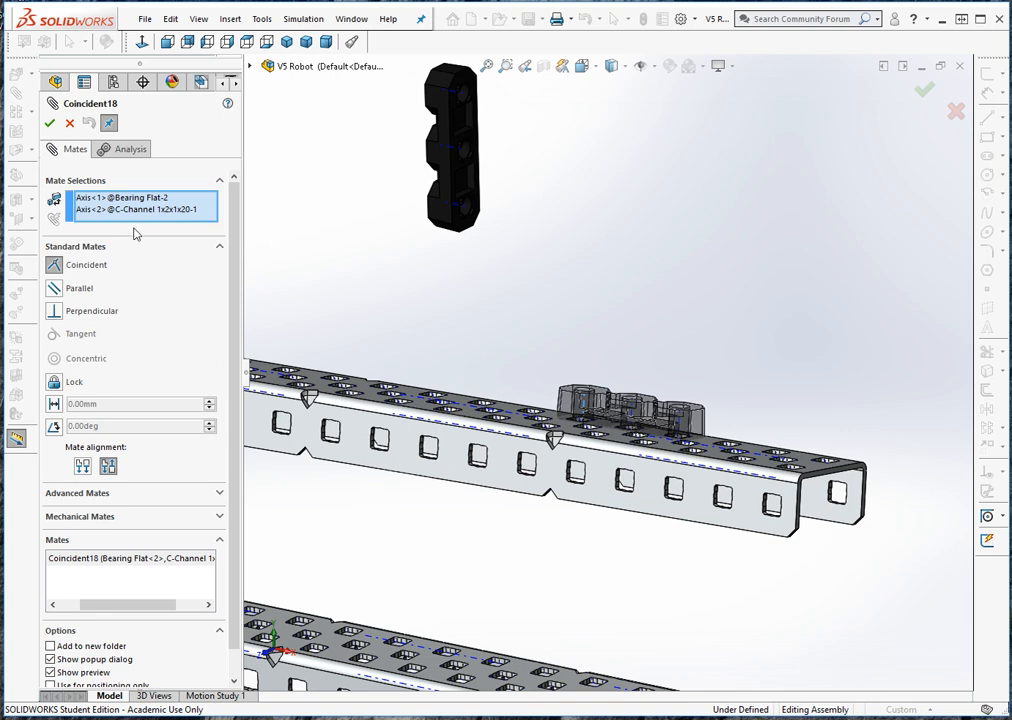
Replace the C-channel axis in the Coincident18 mate with the axis of the adjacent middle-row hole.
left_click(87, 210)
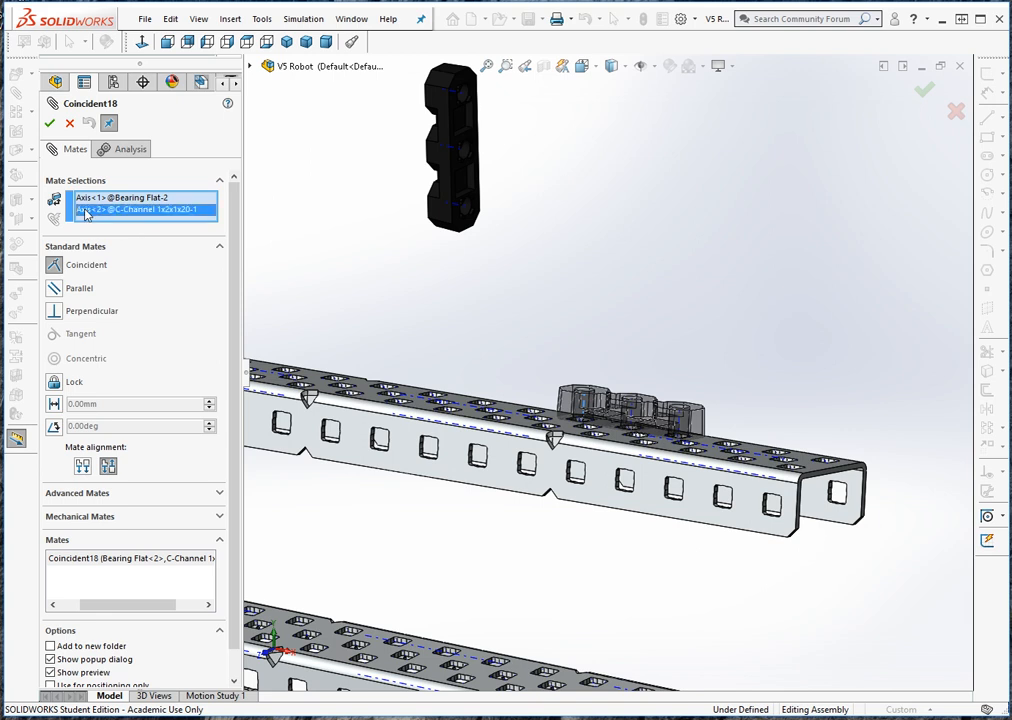
key("Delete")
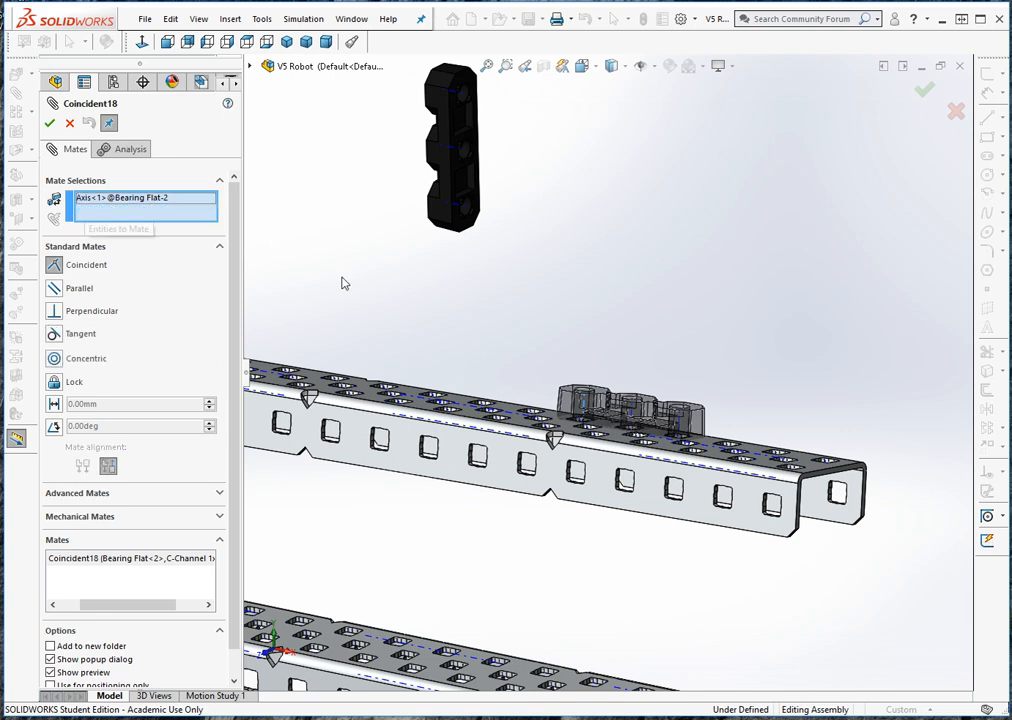
middle_click_drag(659, 354, 745, 465)
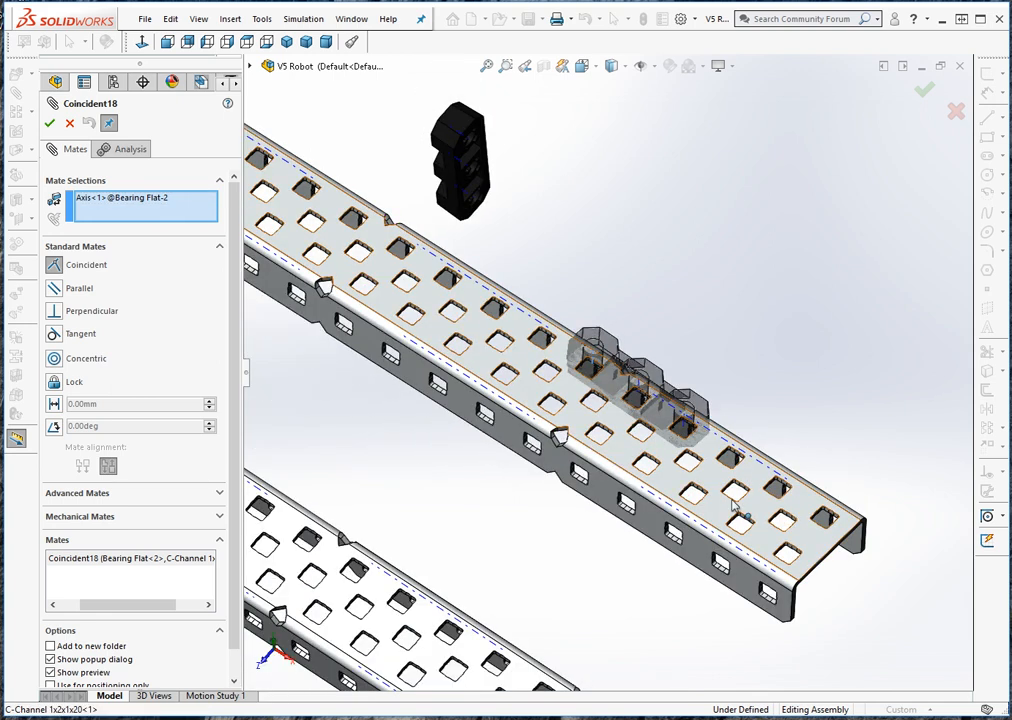
scroll(652, 458, "down", 2)
scroll(652, 458, "down", 6)
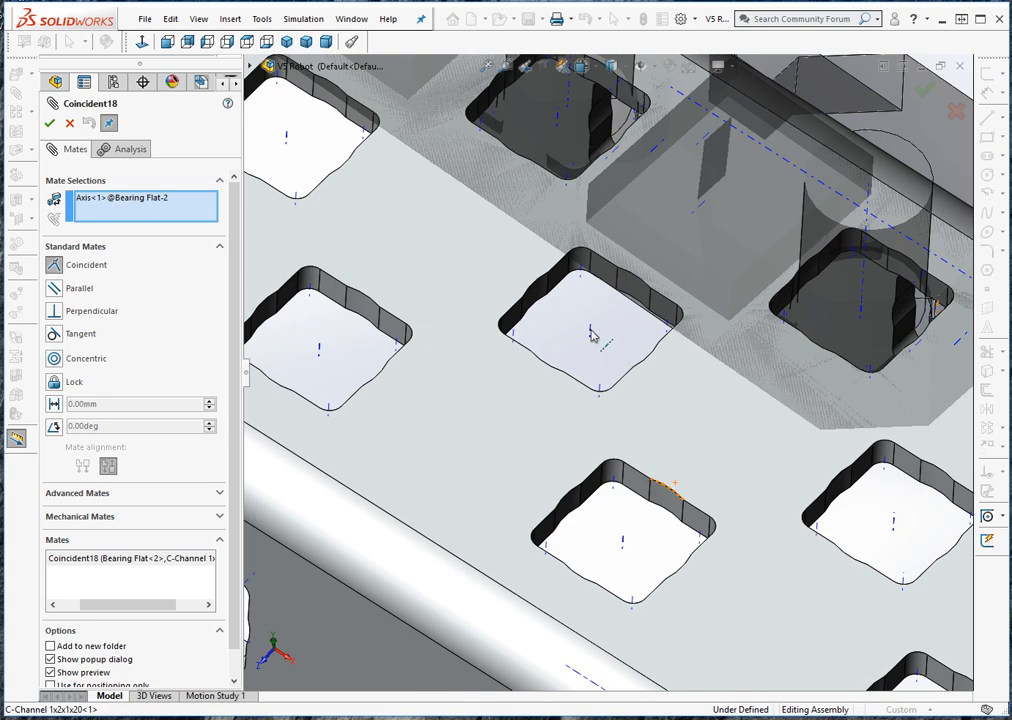
left_click(592, 334)
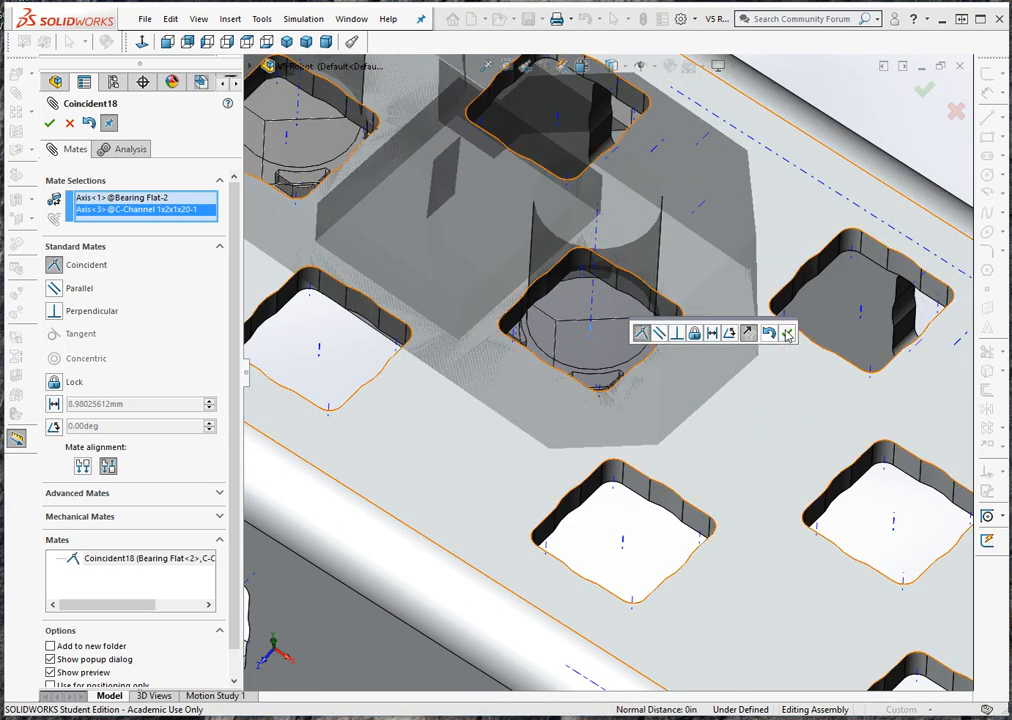
left_click(786, 333)
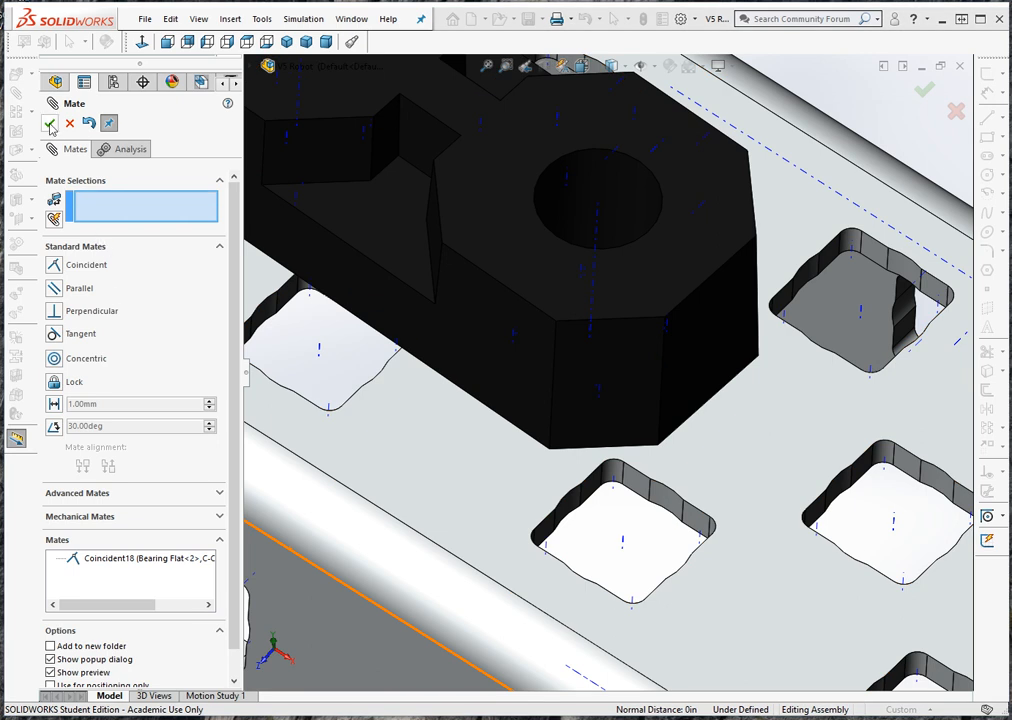
left_click(50, 124)
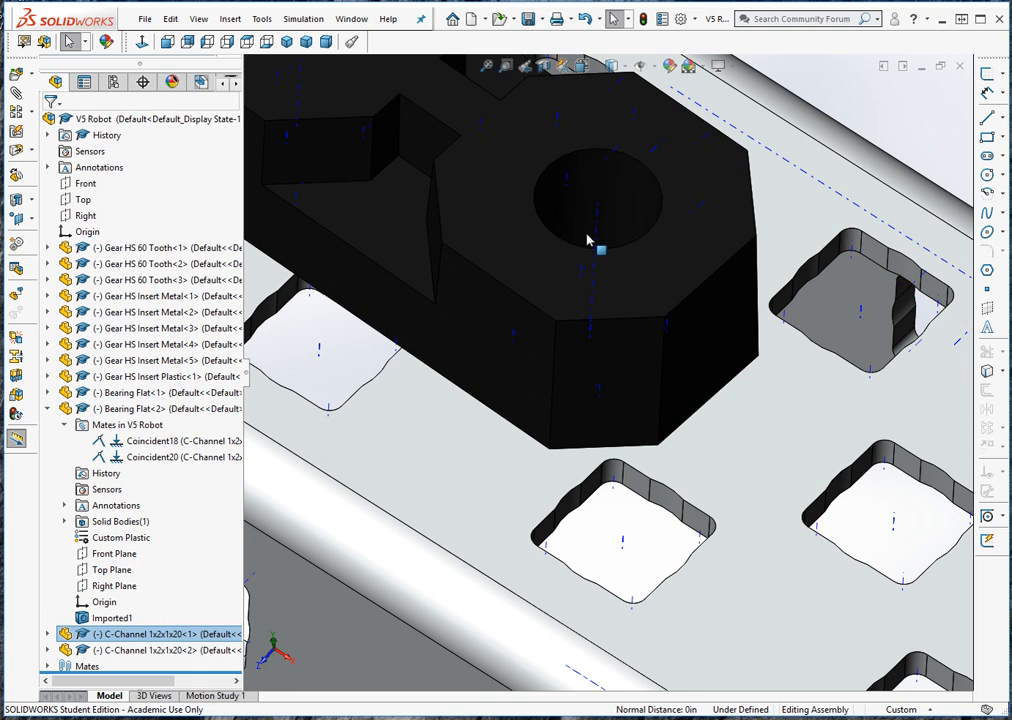
Apply the Plain White scene to the assembly view.
scroll(666, 198, "up", 5)
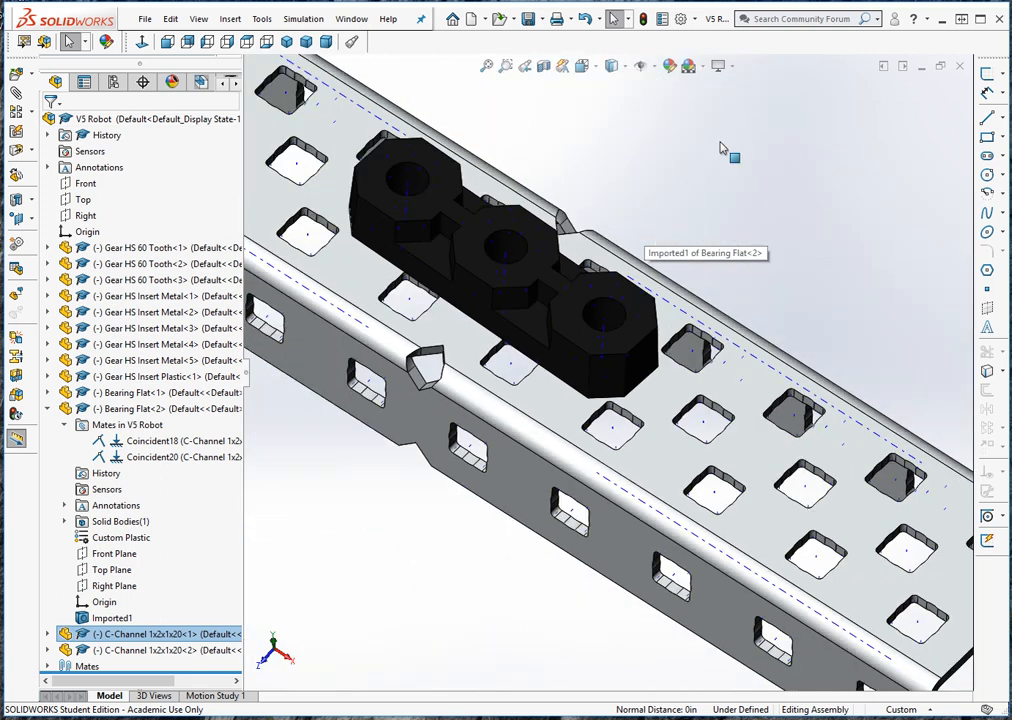
left_click(705, 67)
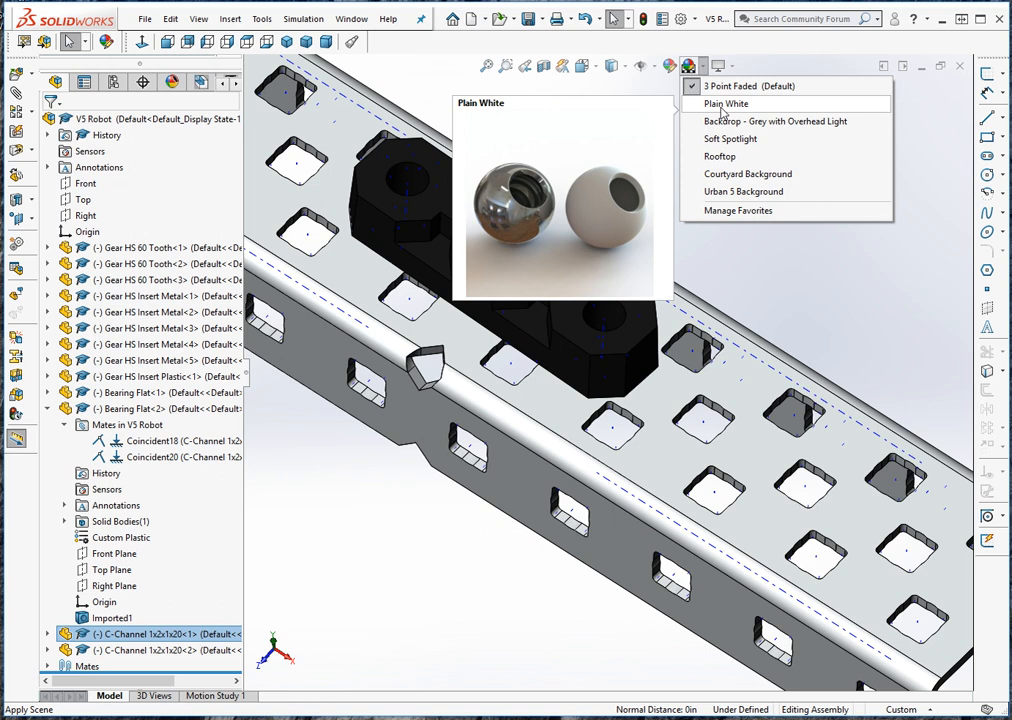
left_click(724, 104)
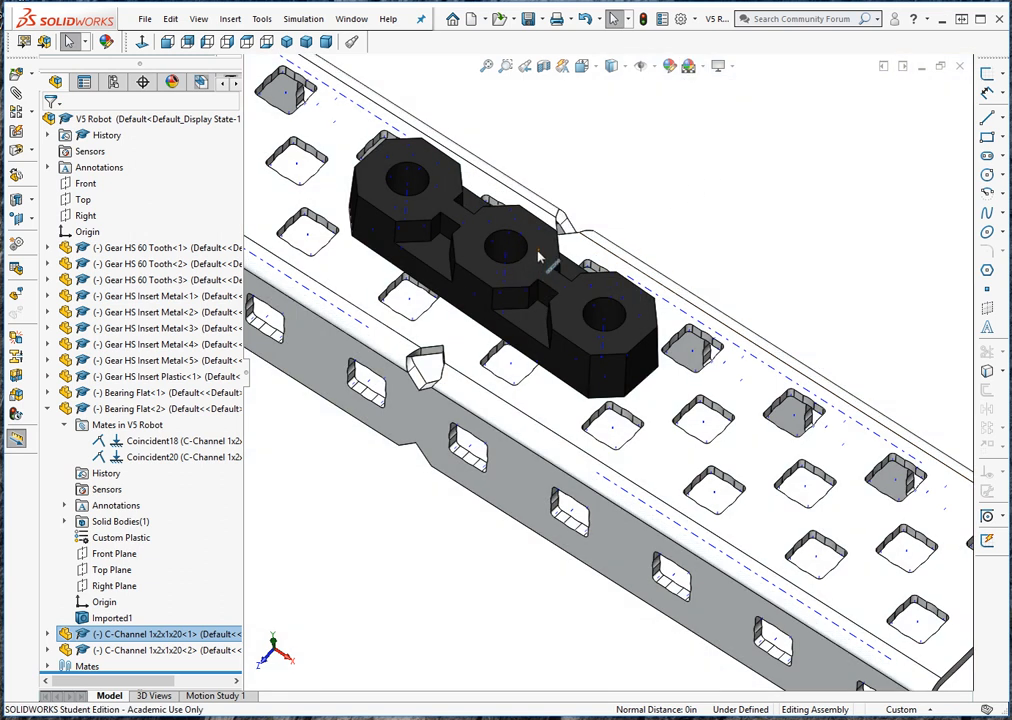
Test-move Bearing Flat<2> with its channel, and fix C-Channel 1x2x1x20<1> in place.
scroll(452, 366, "up", 5)
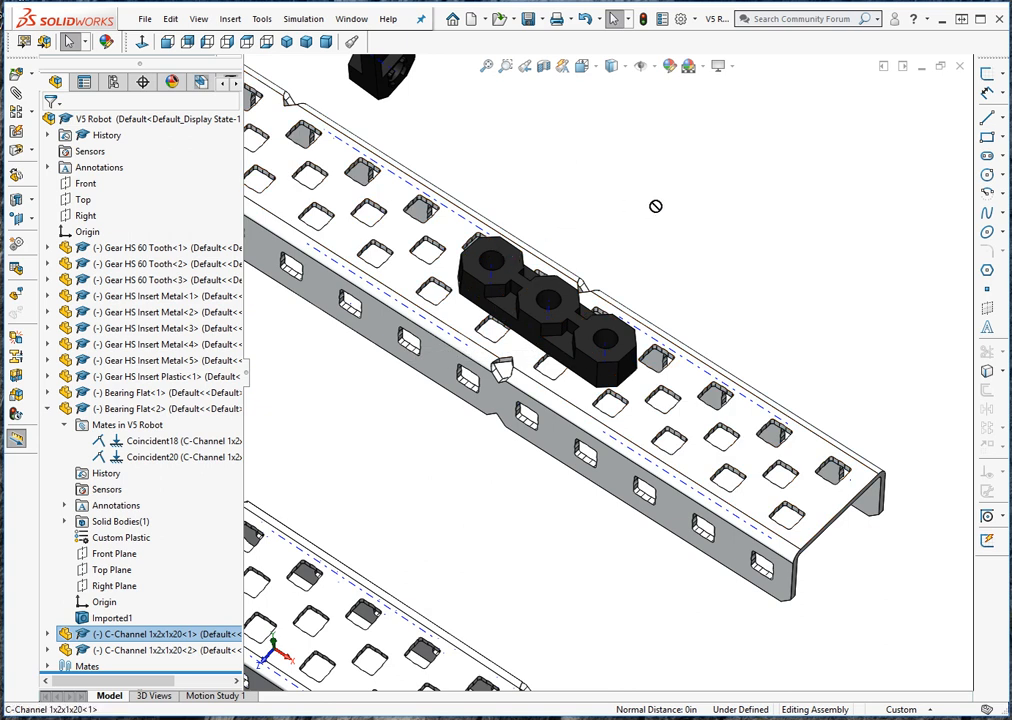
scroll(583, 235, "up", 4)
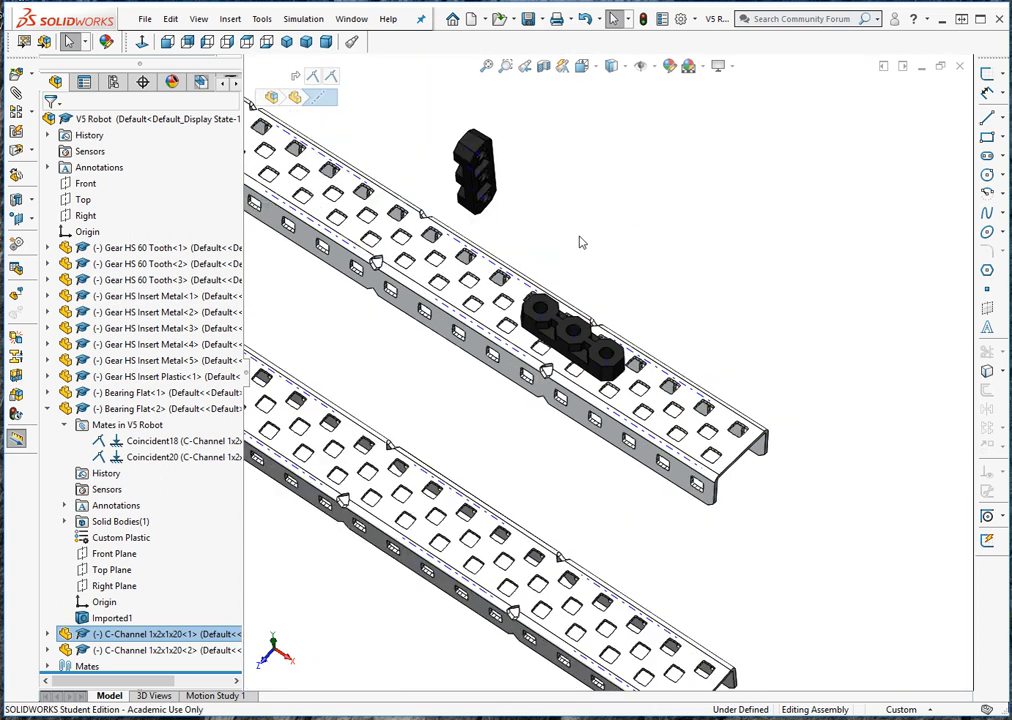
scroll(581, 242, "down", 5)
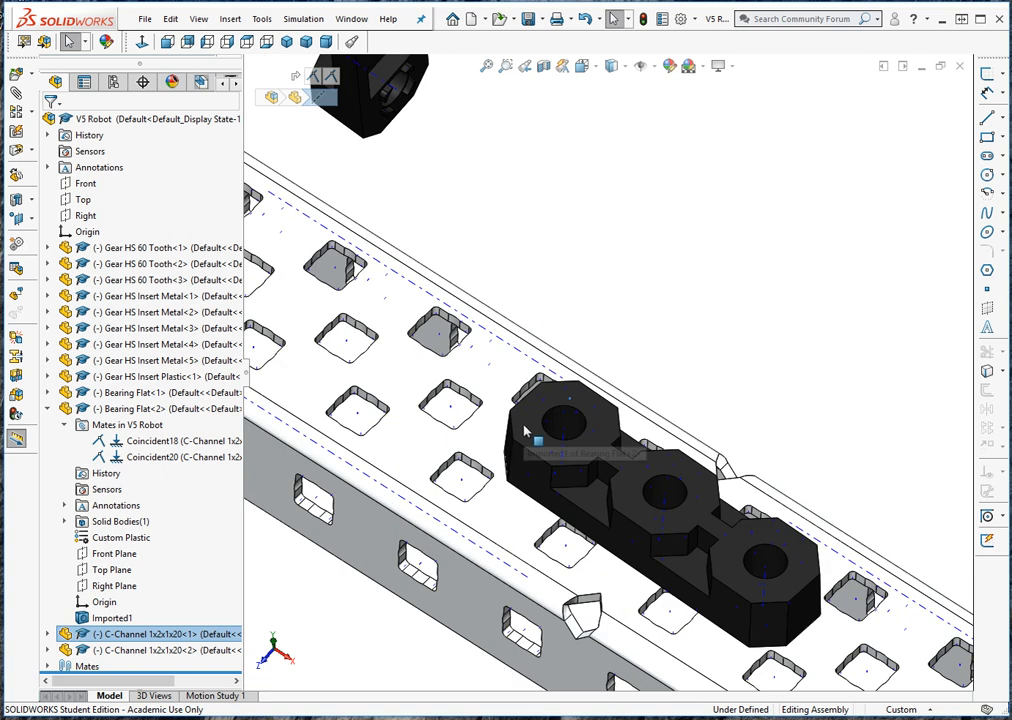
left_click_drag(527, 427, 584, 374)
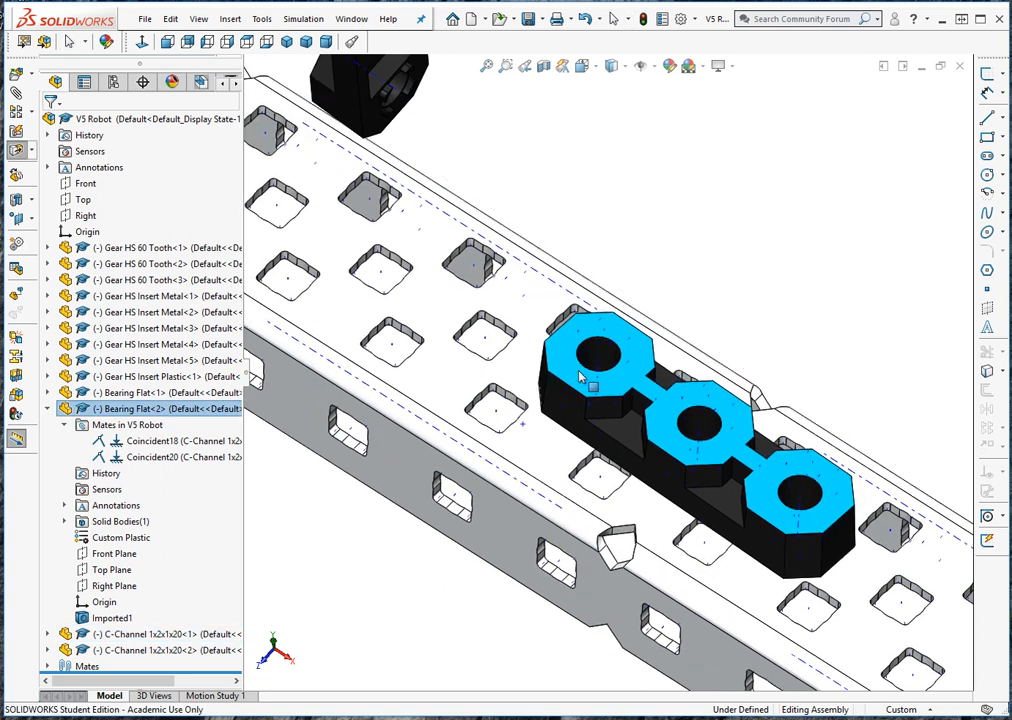
left_click(440, 303)
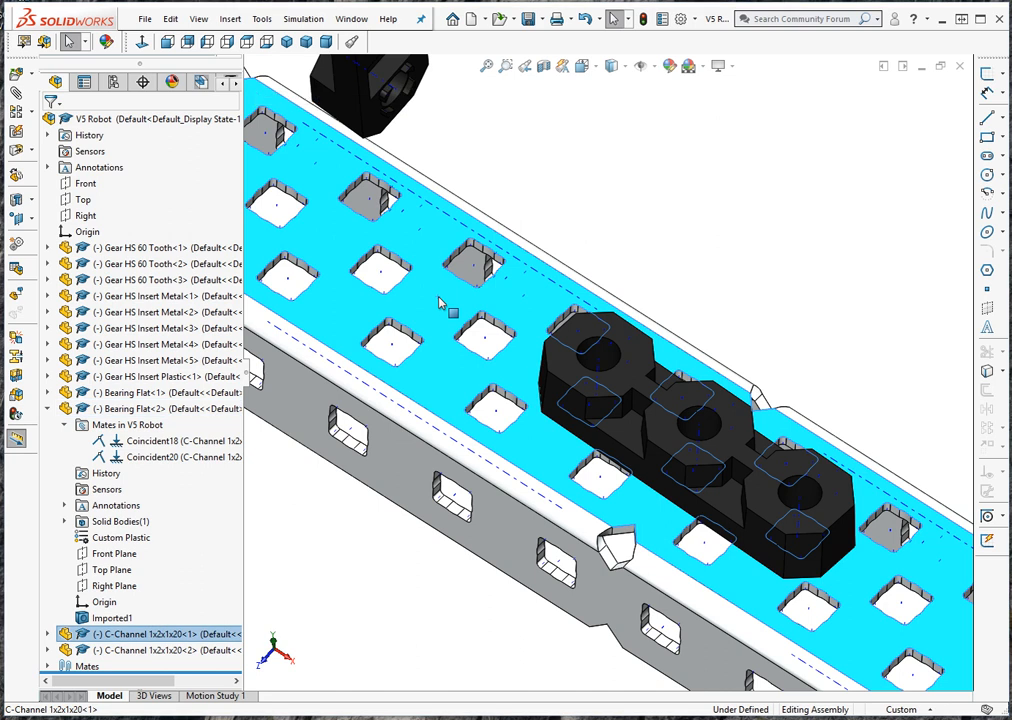
right_click(440, 303)
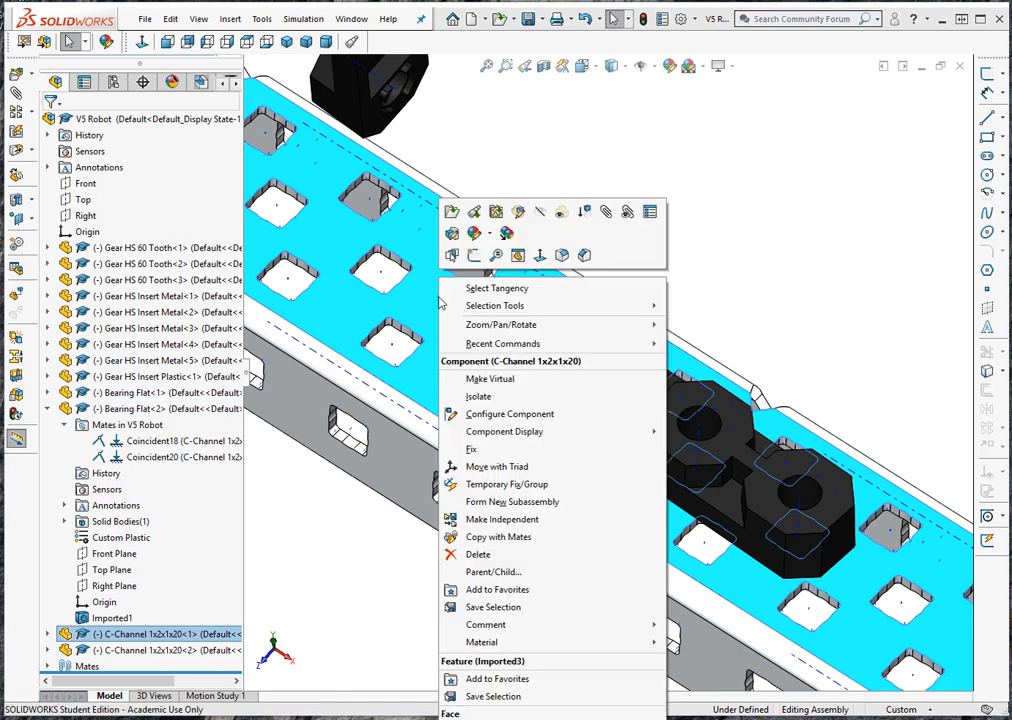
left_click(474, 453)
key("Escape")
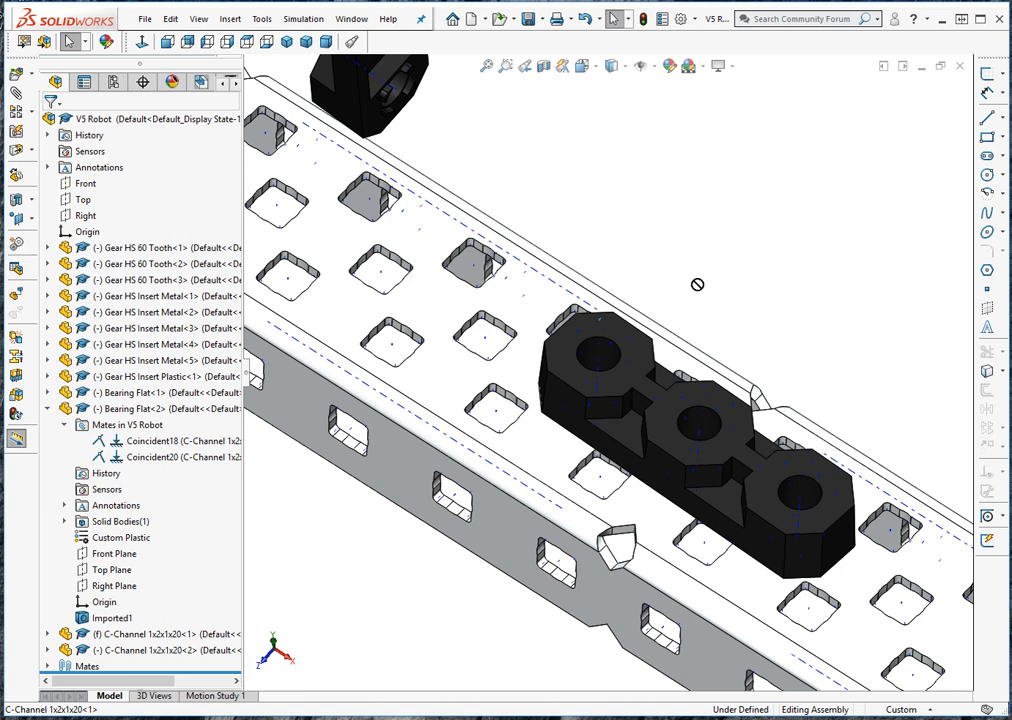
Swing Bearing Flat<2> about its mated end hole on the fixed C-channel to test its remaining freedom.
left_click(643, 258)
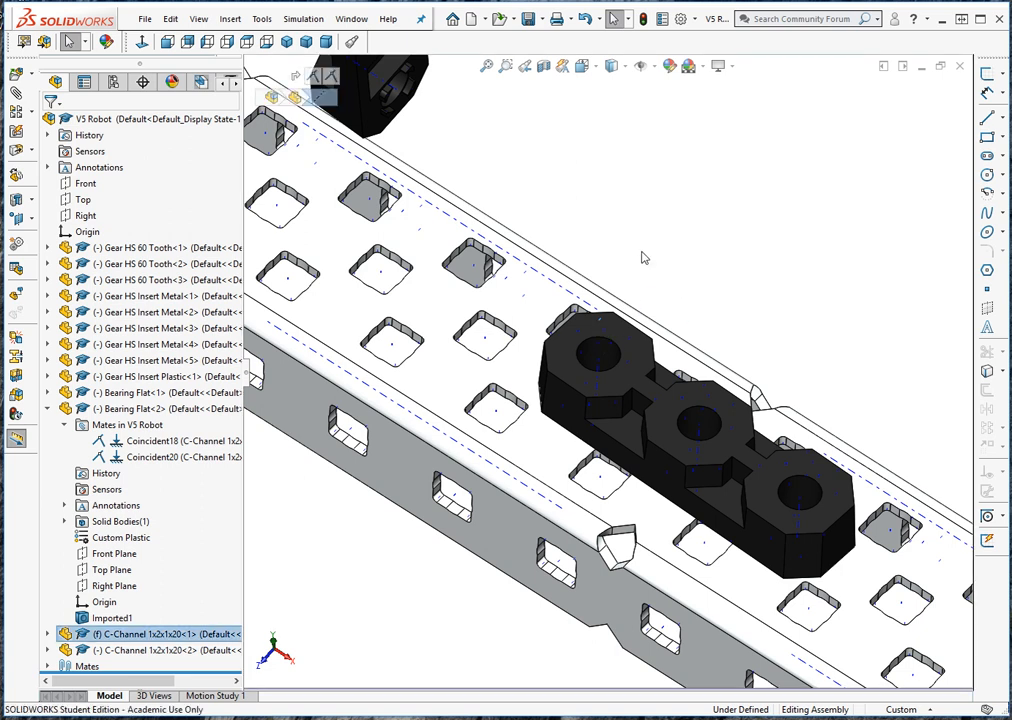
key("Escape")
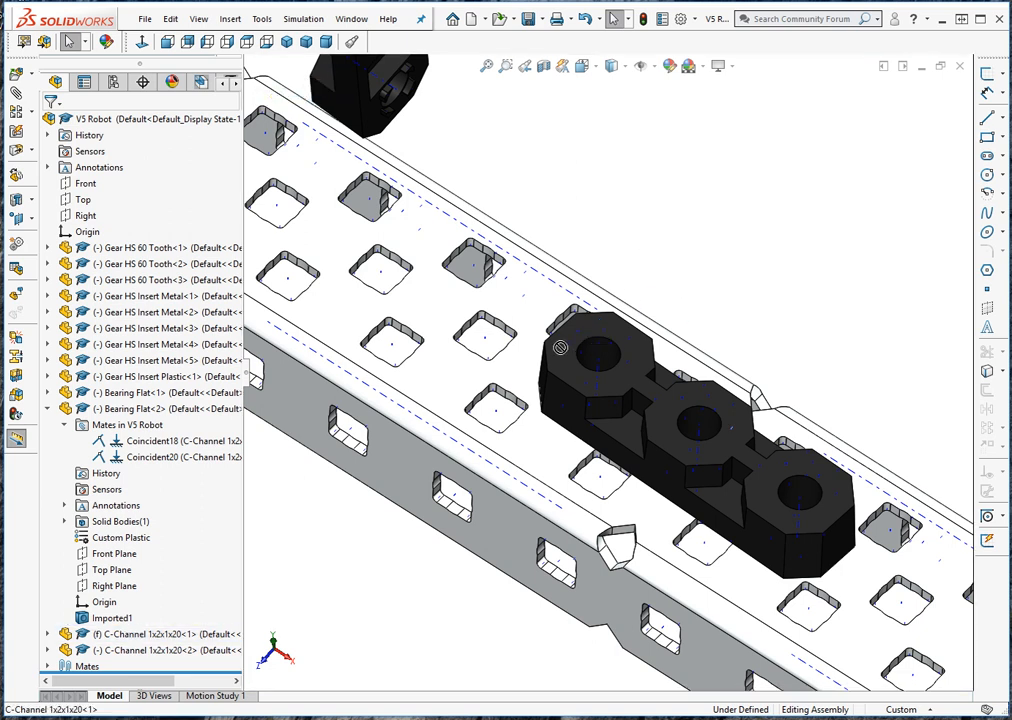
left_click(639, 312)
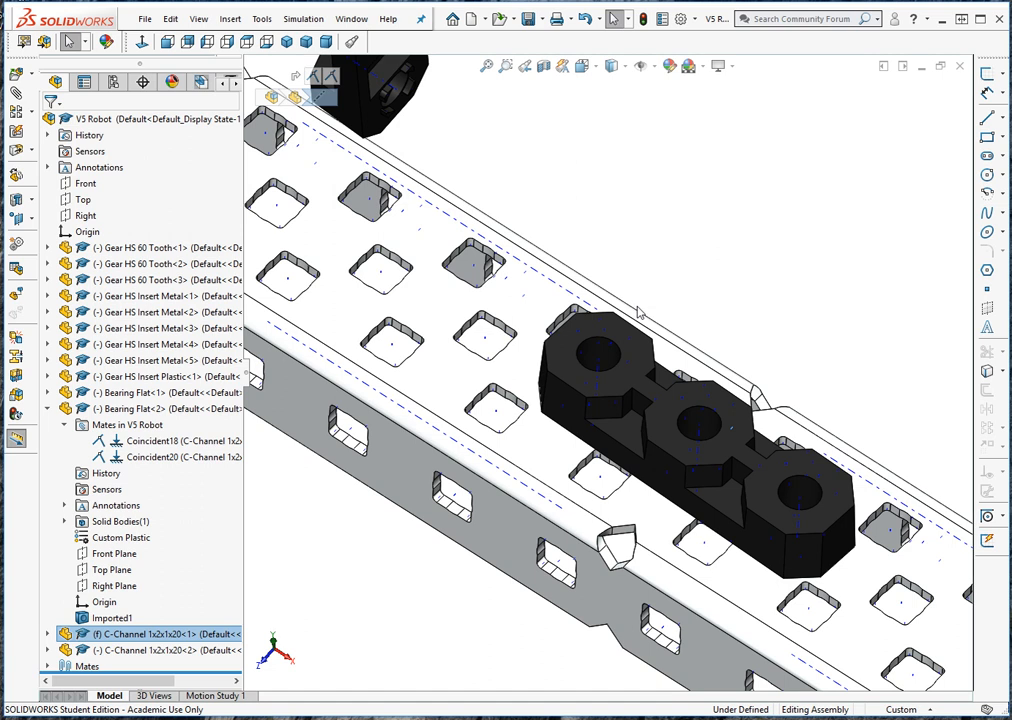
middle_click_drag(639, 312, 660, 382)
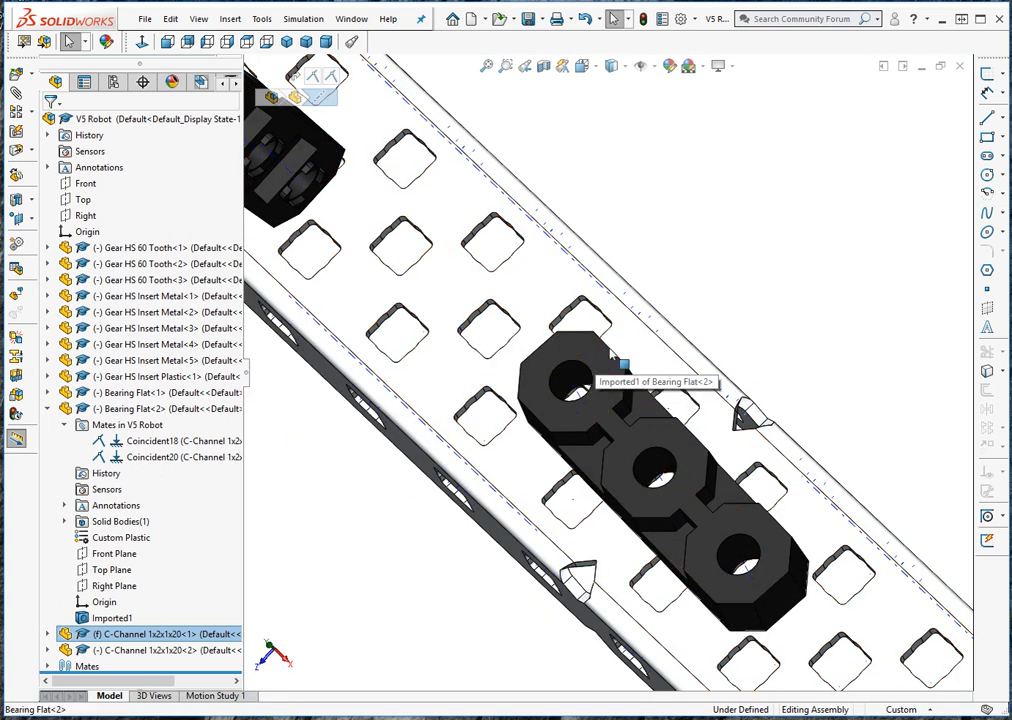
left_click_drag(606, 358, 785, 362)
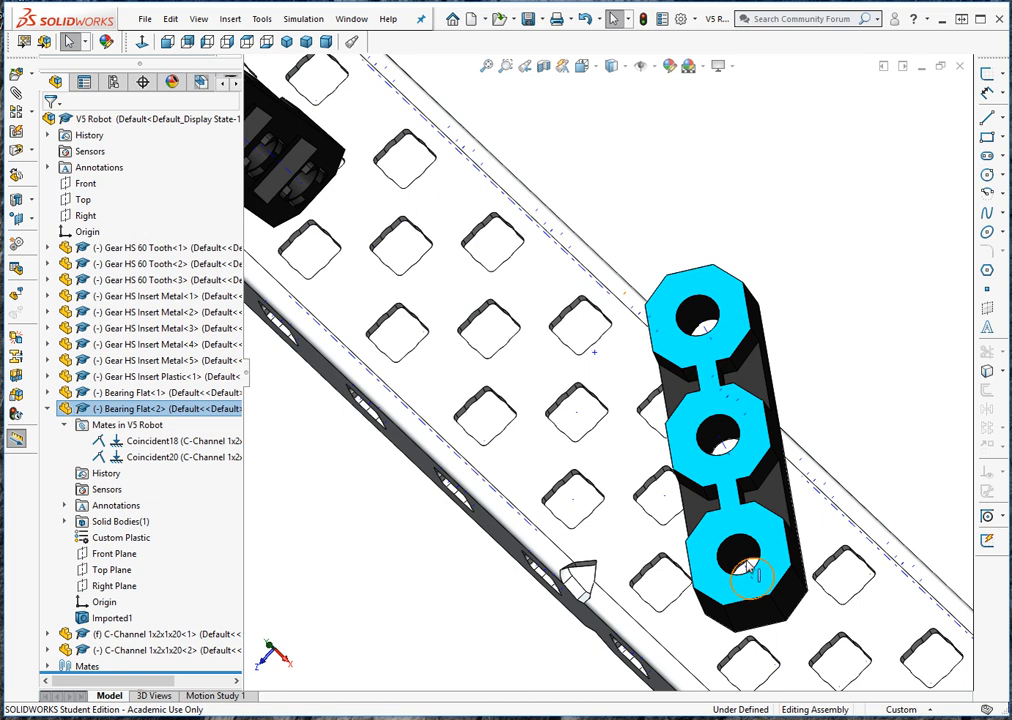
left_click_drag(658, 304, 614, 318)
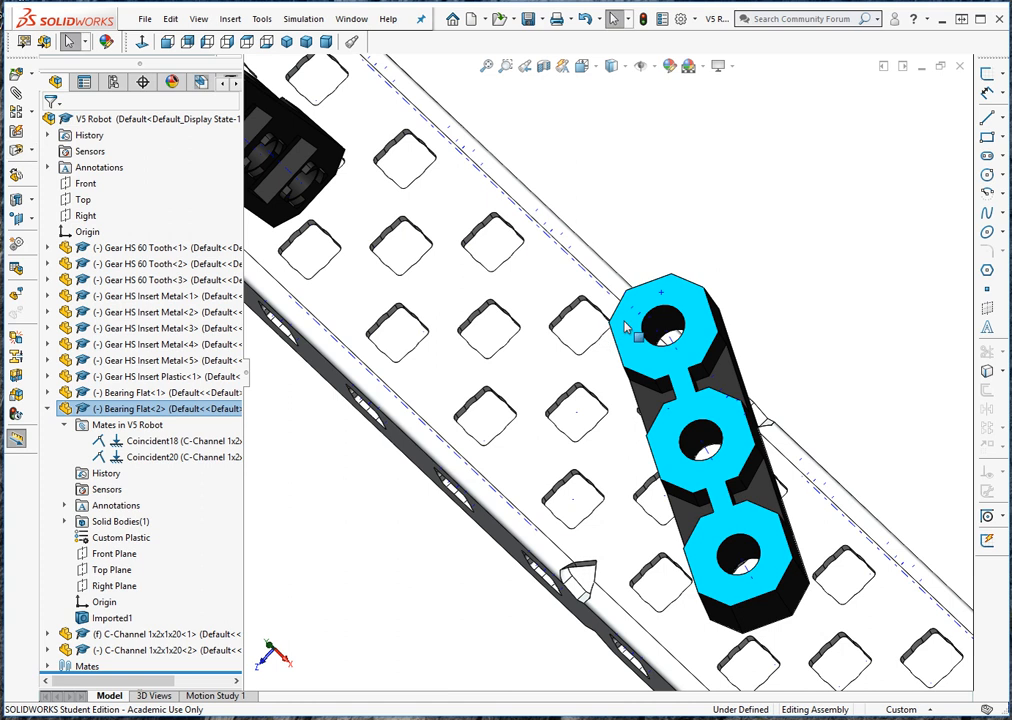
Add a coincident mate between the free end hole axis of Bearing Flat<2> and a middle-row hole axis of C-Channel 1x2x1x20<1>.
scroll(615, 320, "down", 3)
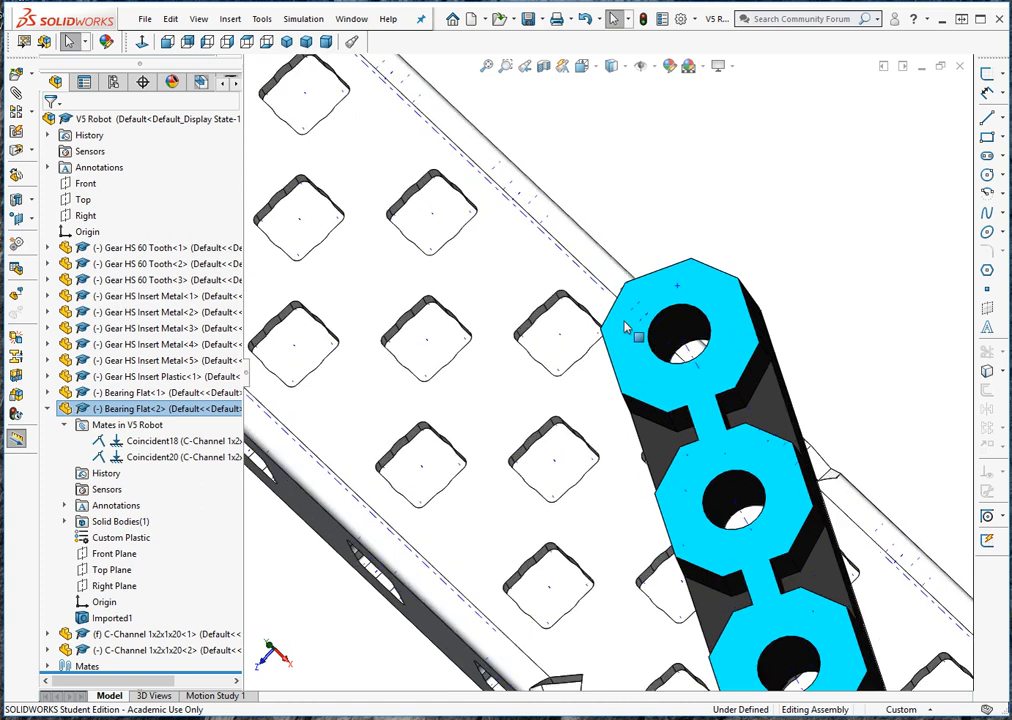
left_click(564, 469)
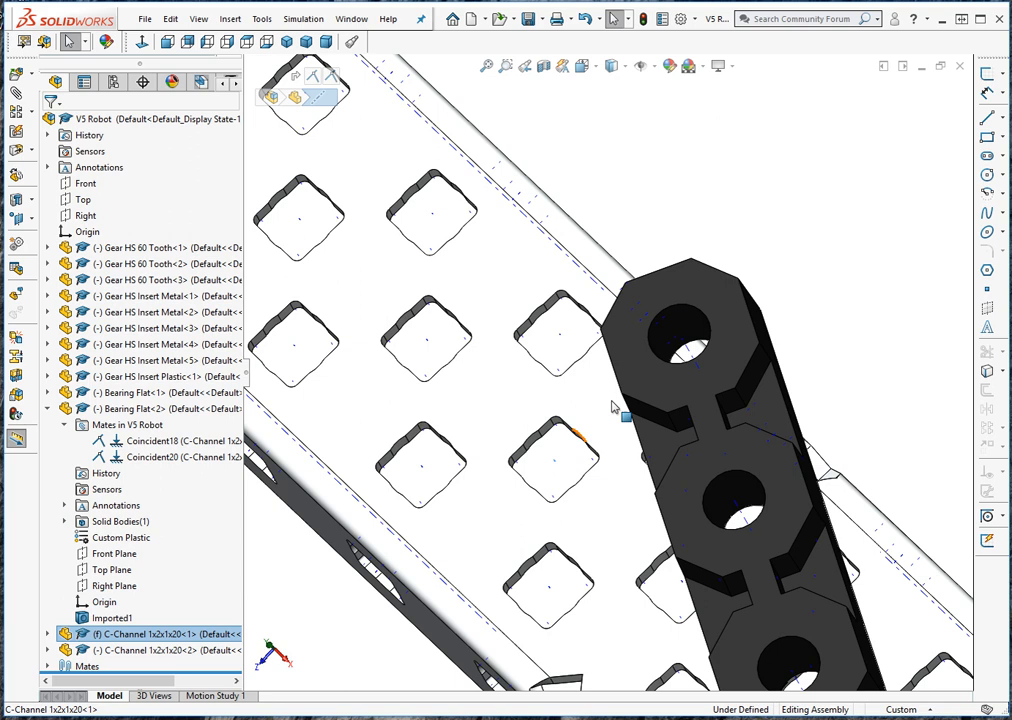
left_click(690, 353, "ctrl")
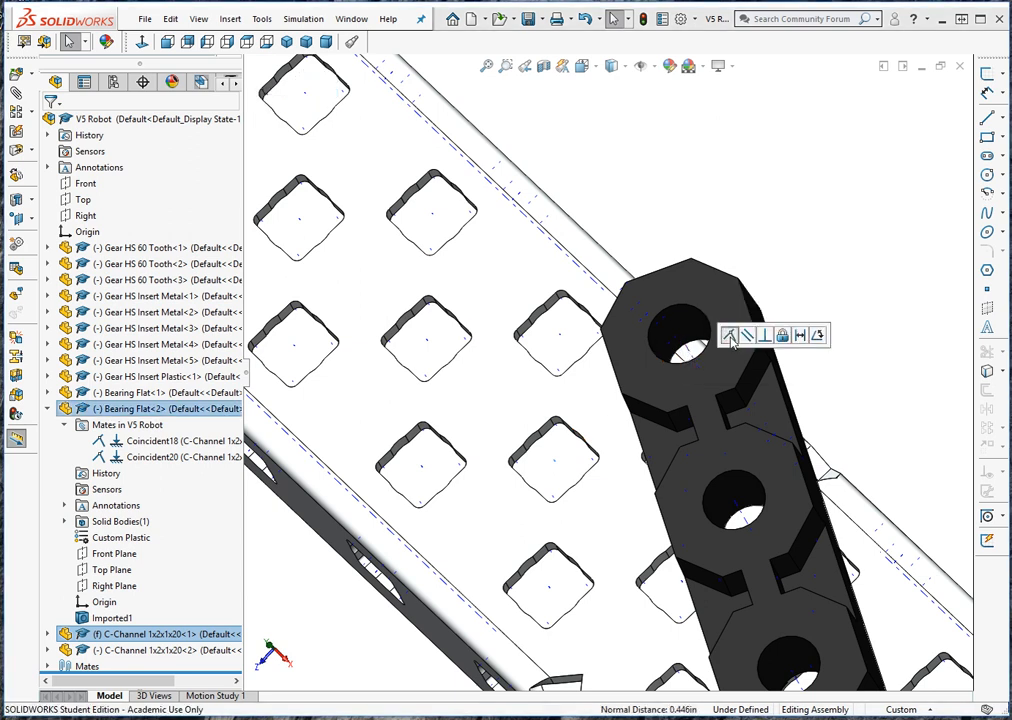
left_click(729, 336)
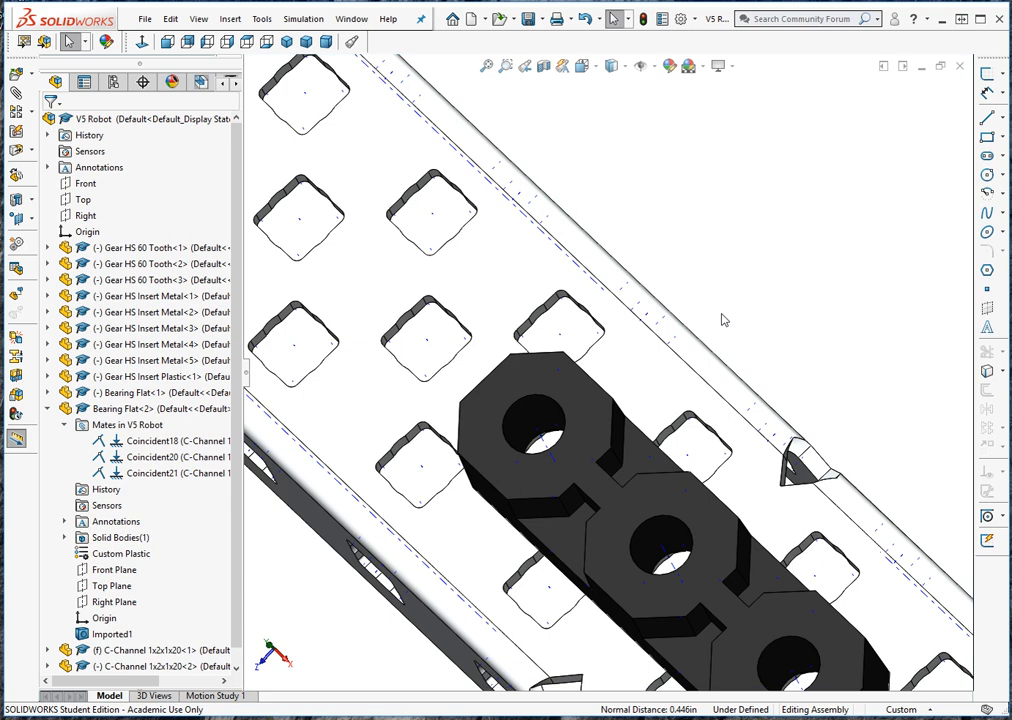
scroll(724, 320, "up", 3)
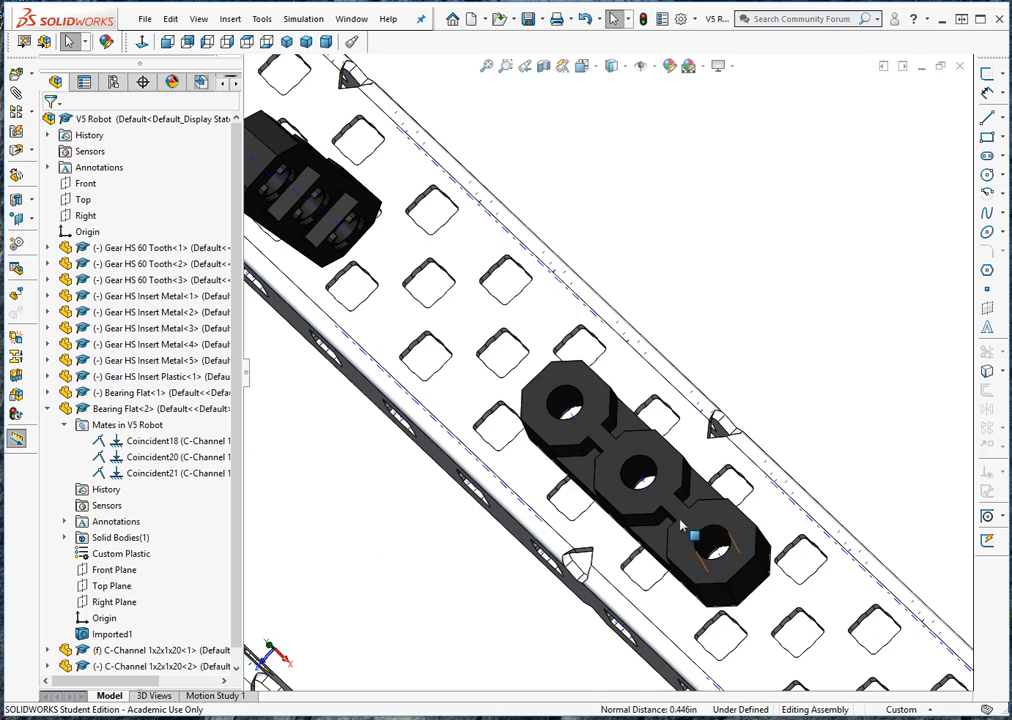
key("z")
key("z")
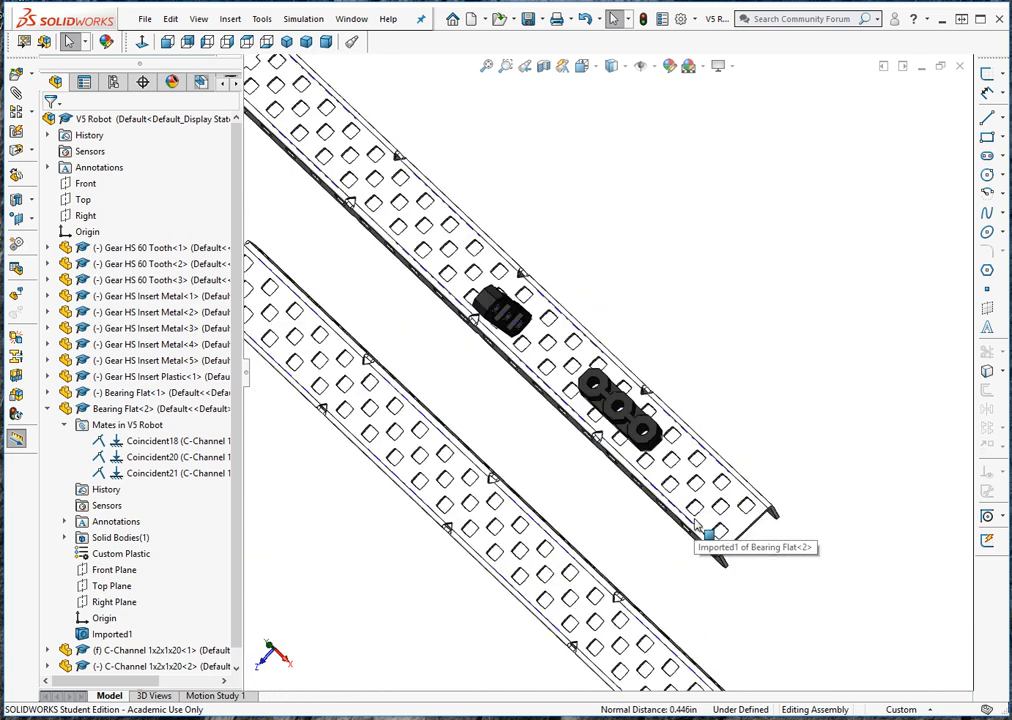
key("z")
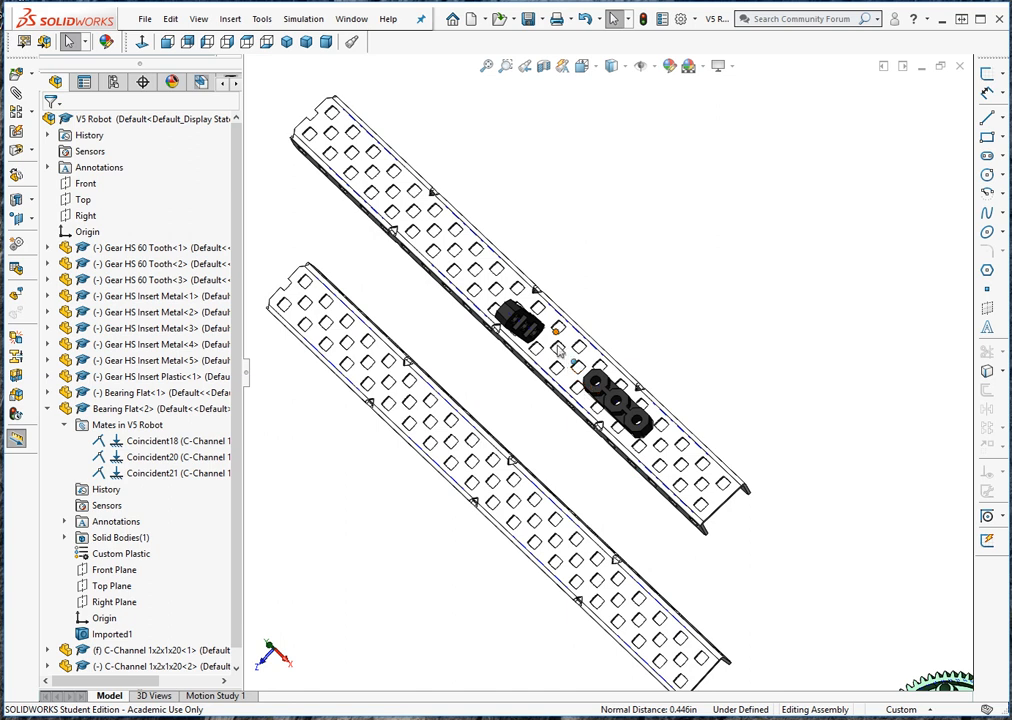